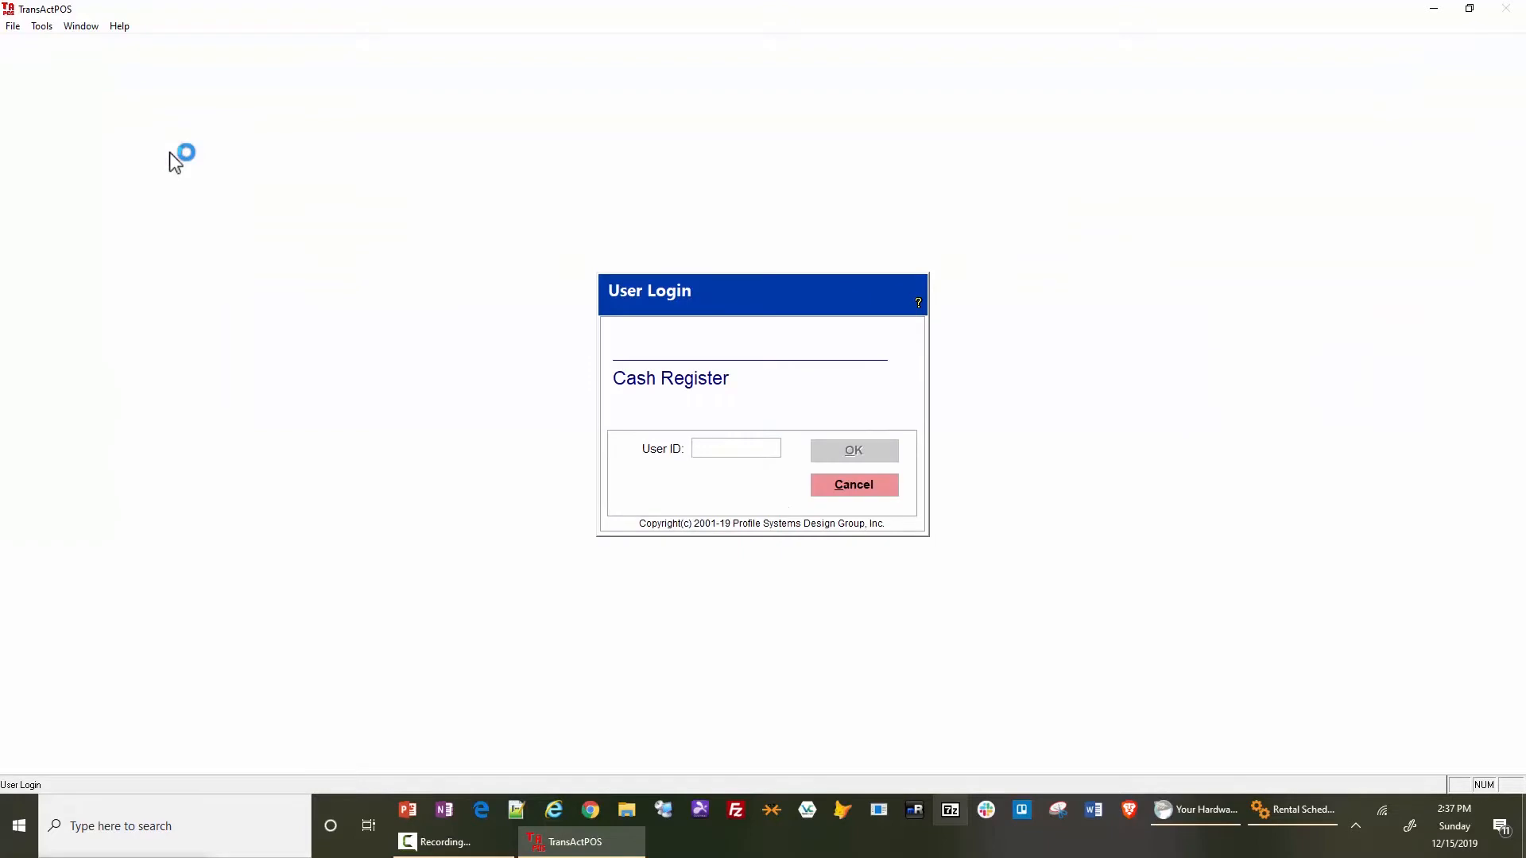
- Log in to the cash register with the user ID and start a payment on account
{"action": "type", "text": "1"}
{"action": "key", "text": "Return"}
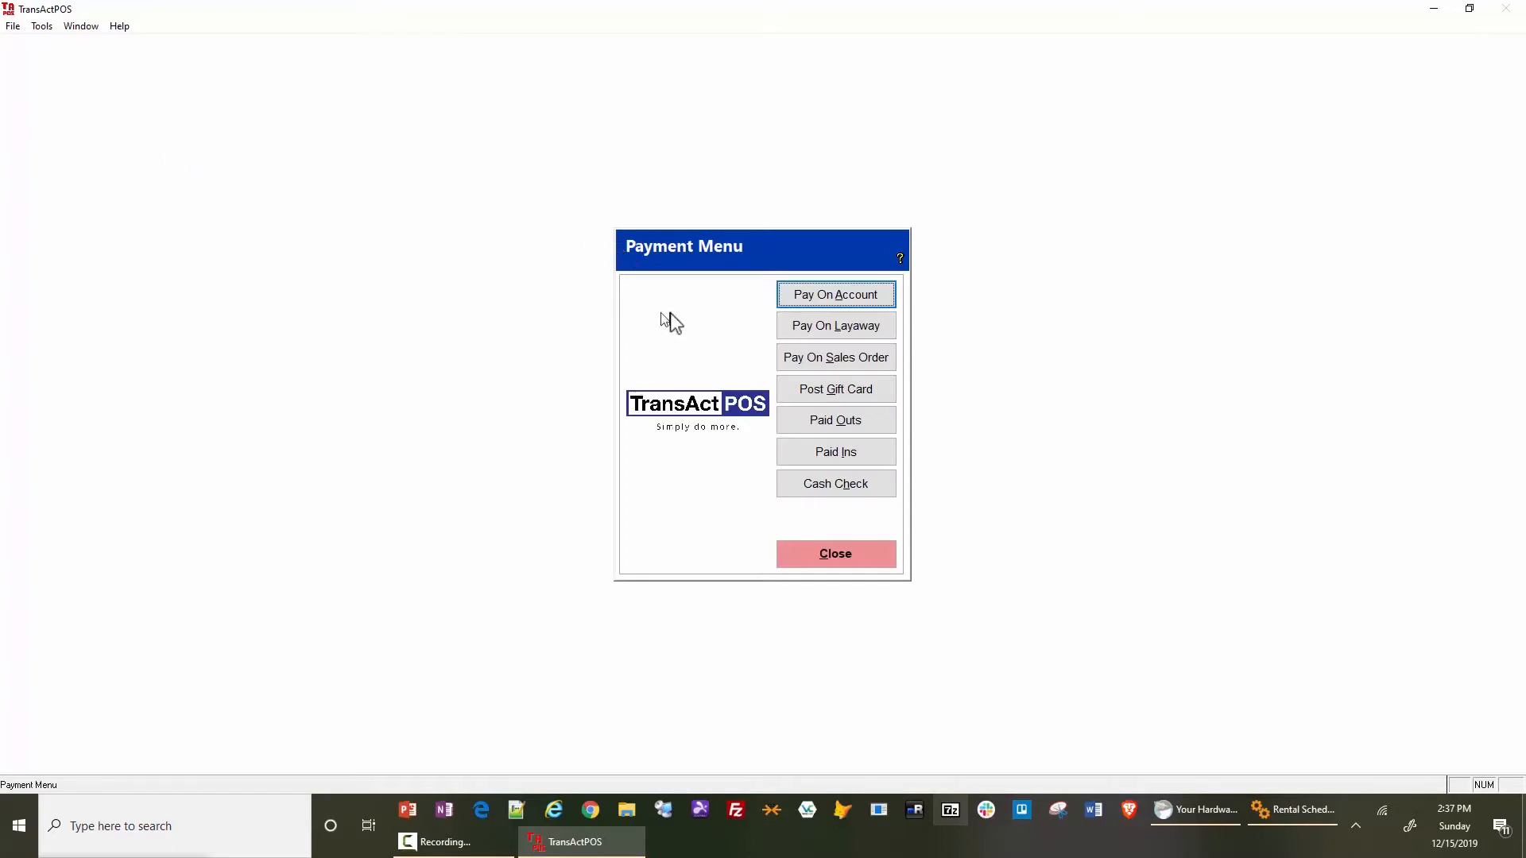
{"action": "left_click", "coordinate": [834, 299]}
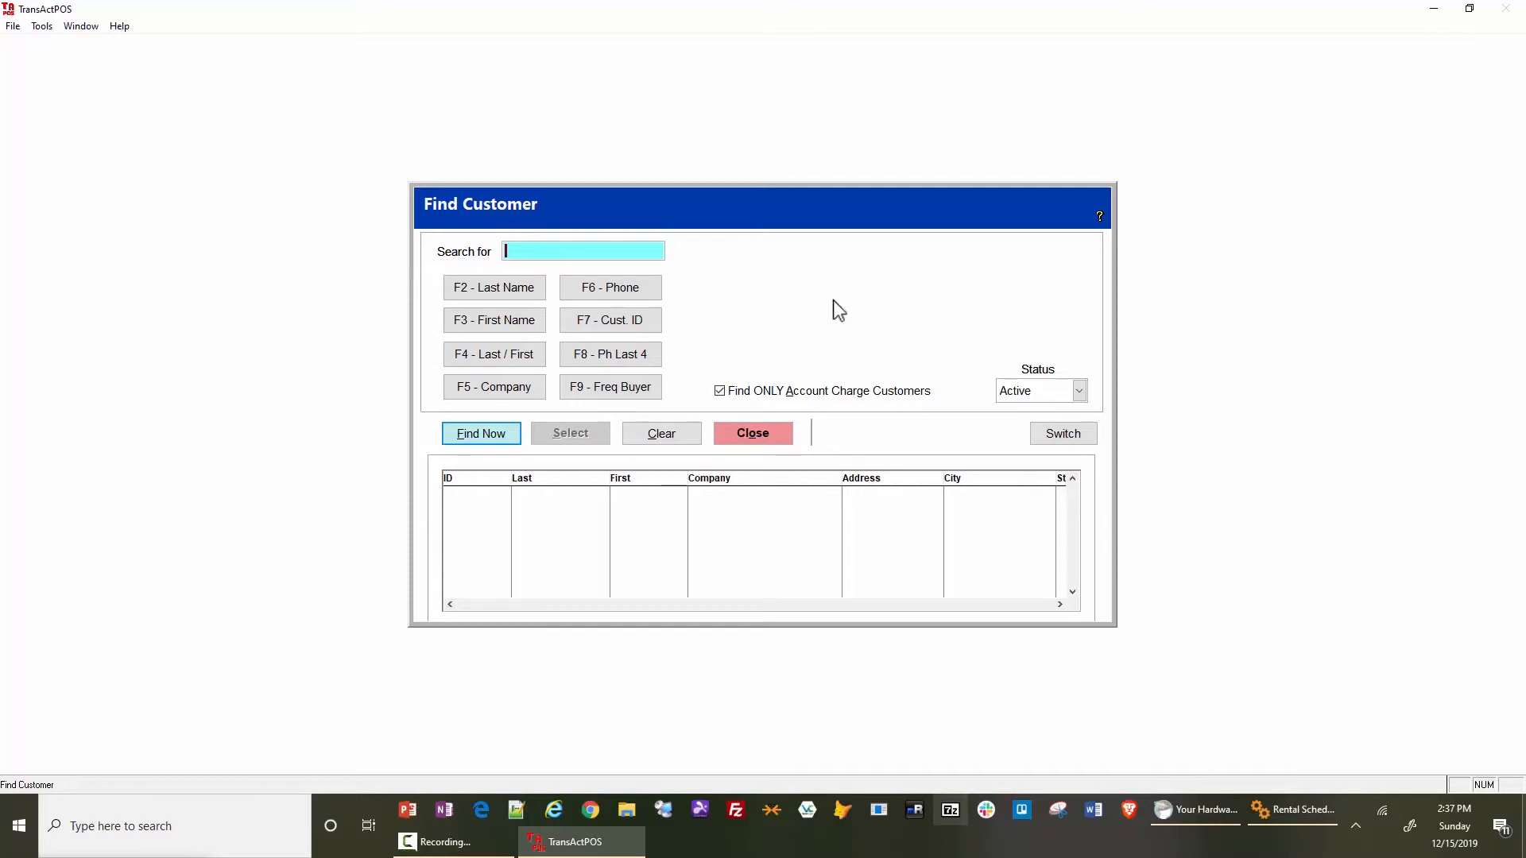
- Search the account charge customers by part of the customer's last name
{"action": "type", "text": "ander"}
{"action": "key", "text": "Return"}
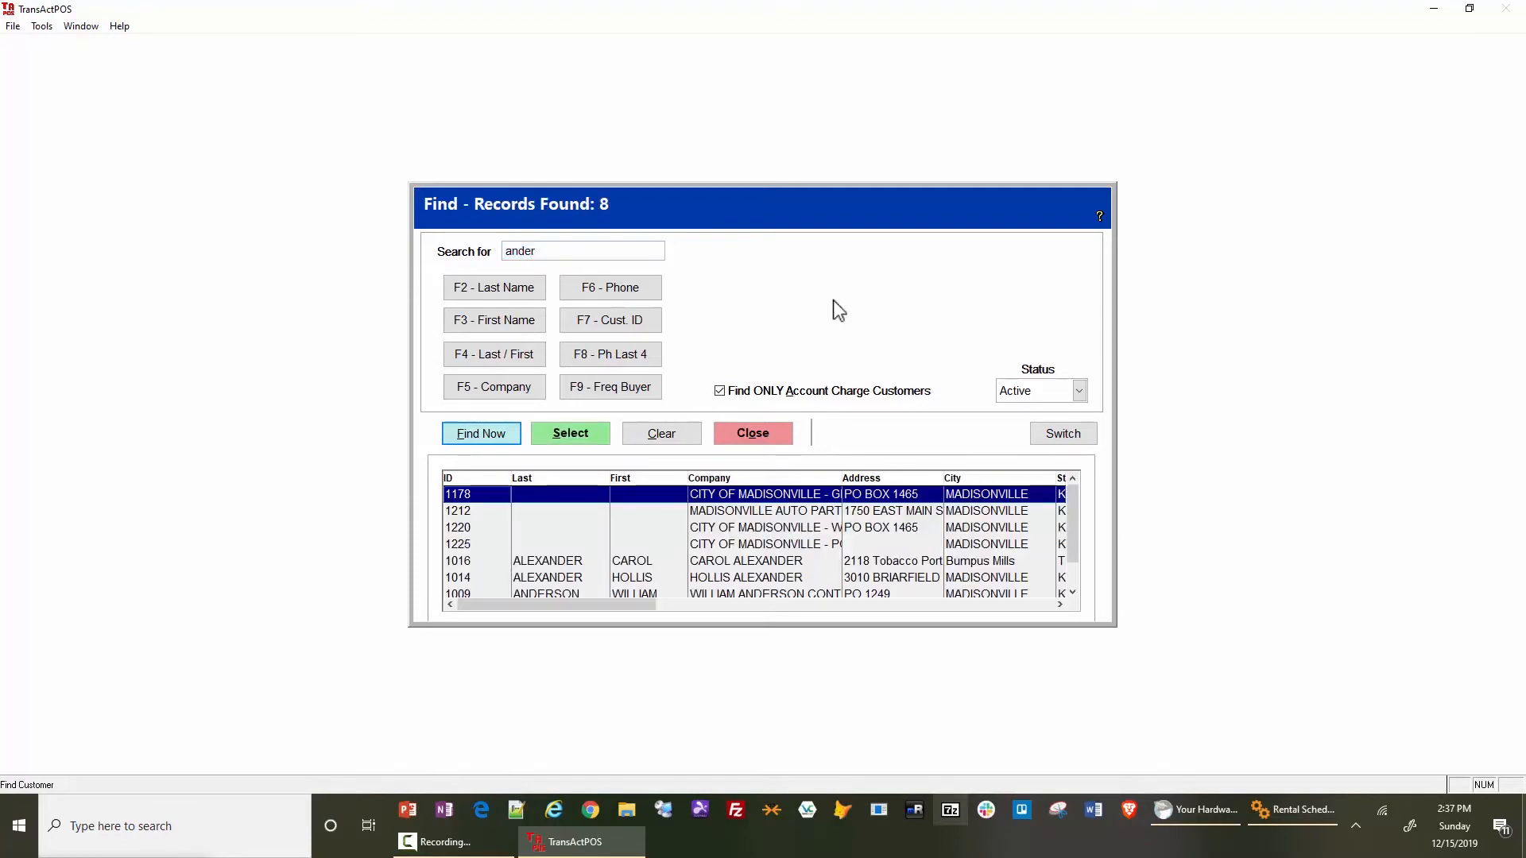
- Select and accept the contracting company's customer record in Madisonville, and choose Accounts Receivable as the payment type
{"action": "key", "text": "Down"}
{"action": "key", "text": "Down"}
{"action": "key", "text": "Down"}
{"action": "key", "text": "Down"}
{"action": "key", "text": "Down"}
{"action": "key", "text": "Down"}
{"action": "key", "text": "Down"}
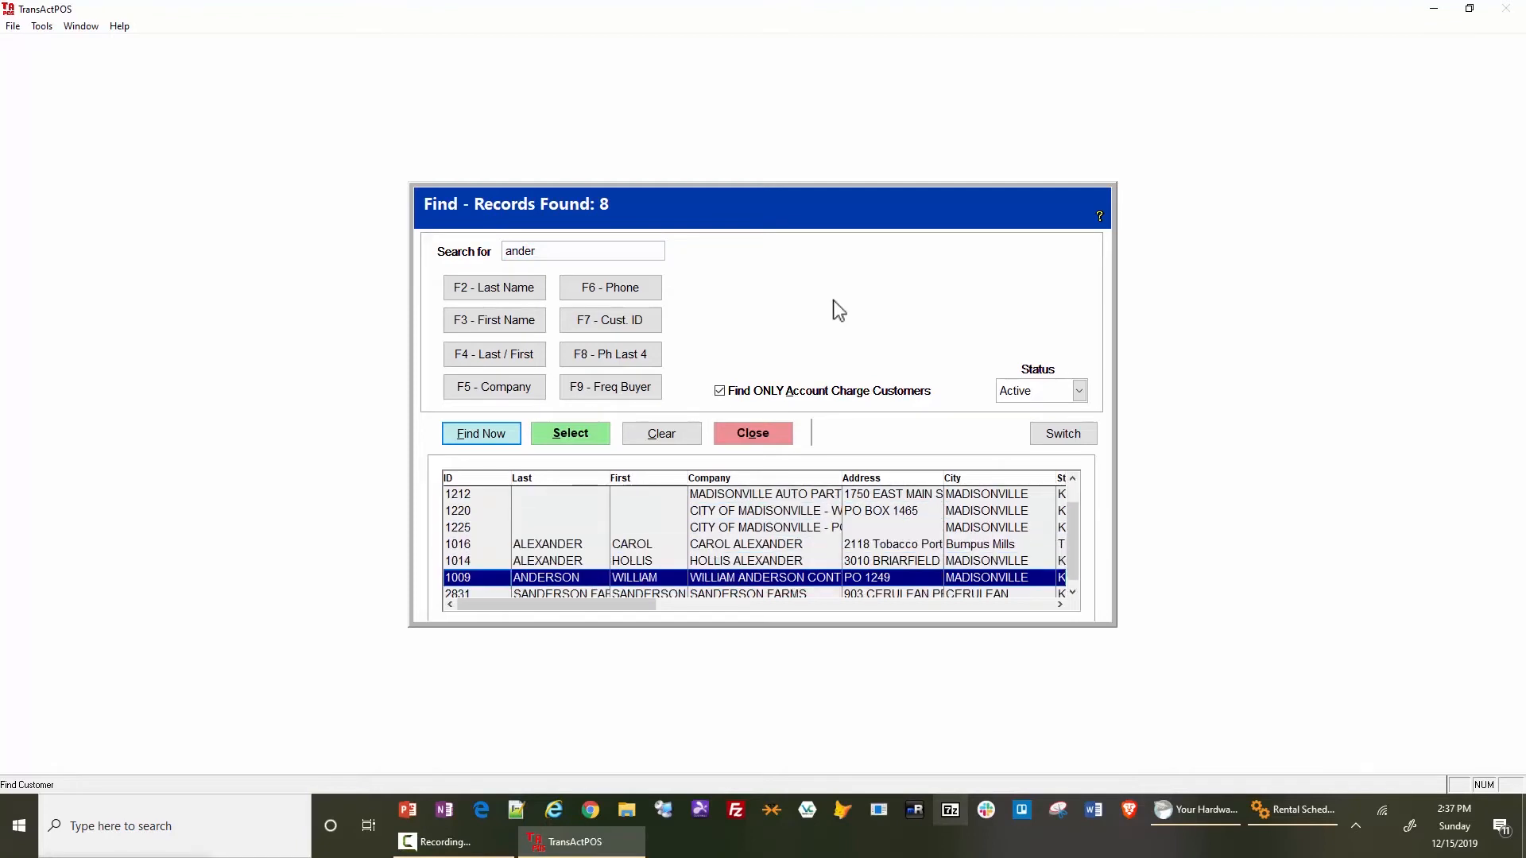
{"action": "key", "text": "Up"}
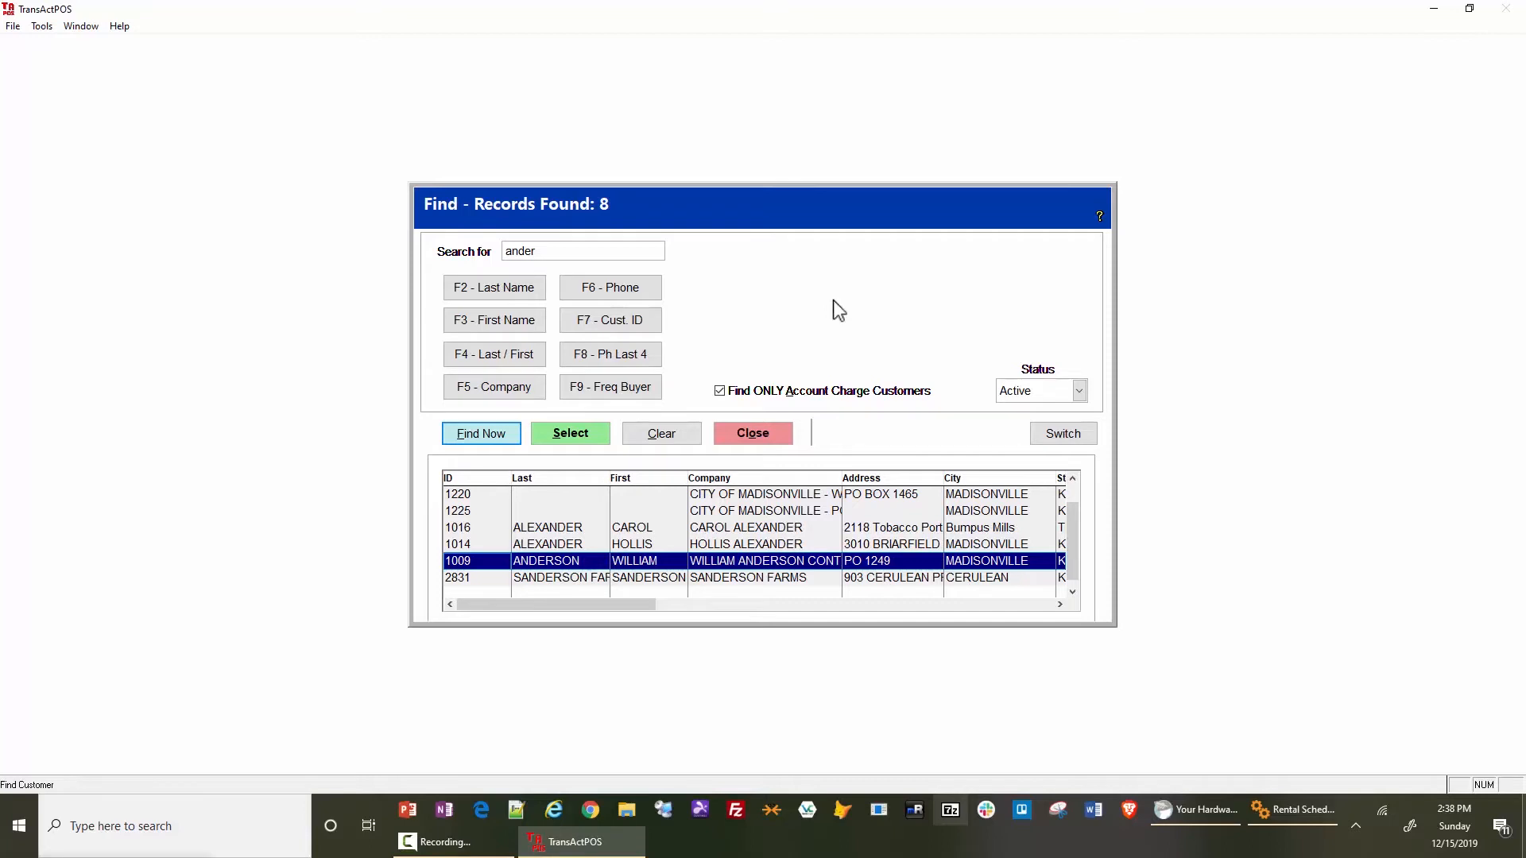
{"action": "key", "text": "Return"}
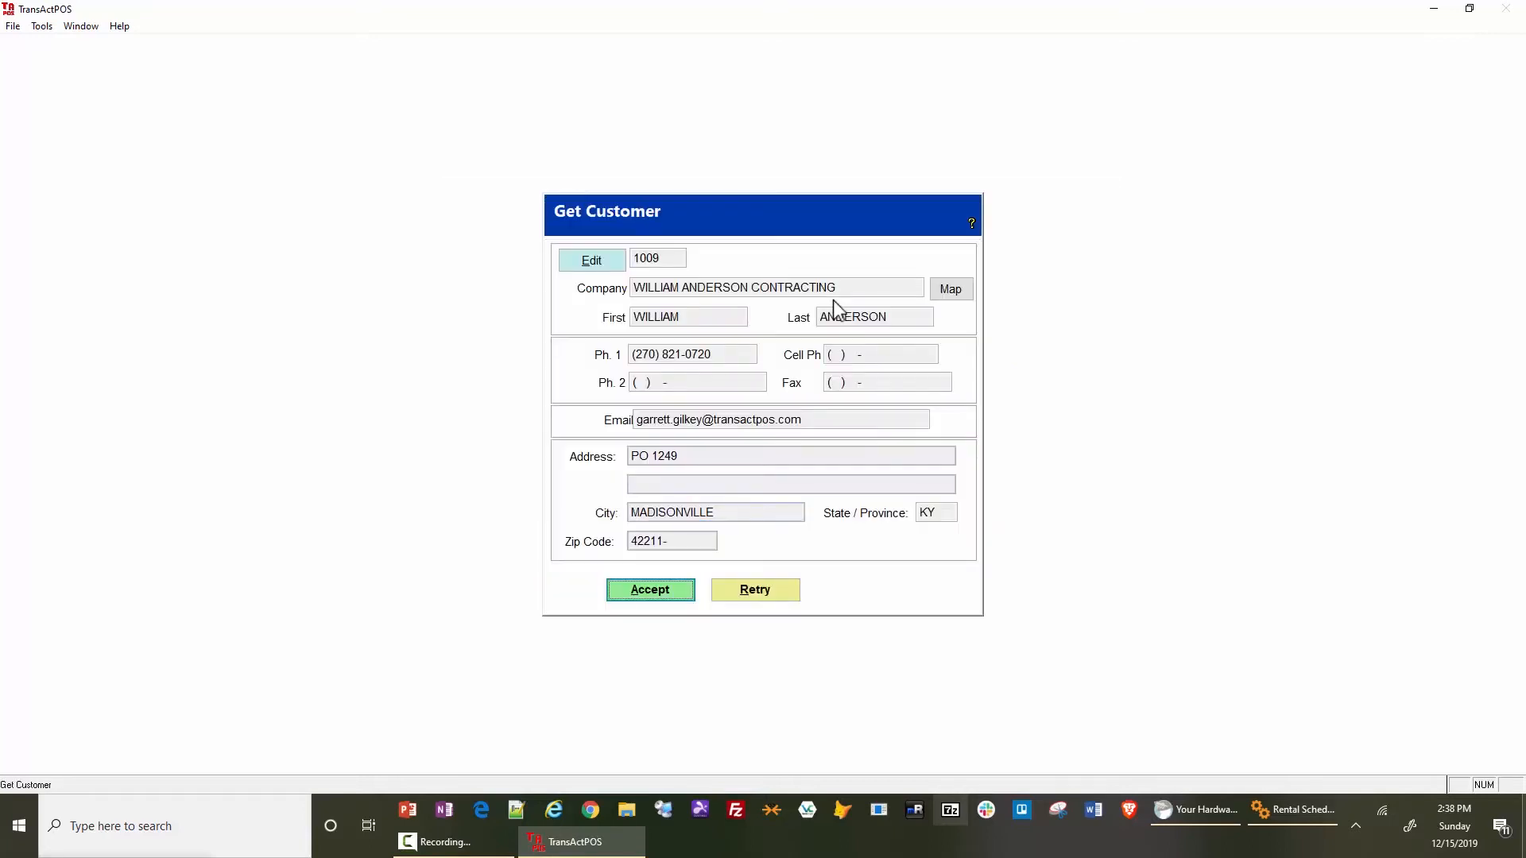
{"action": "key", "text": "Return"}
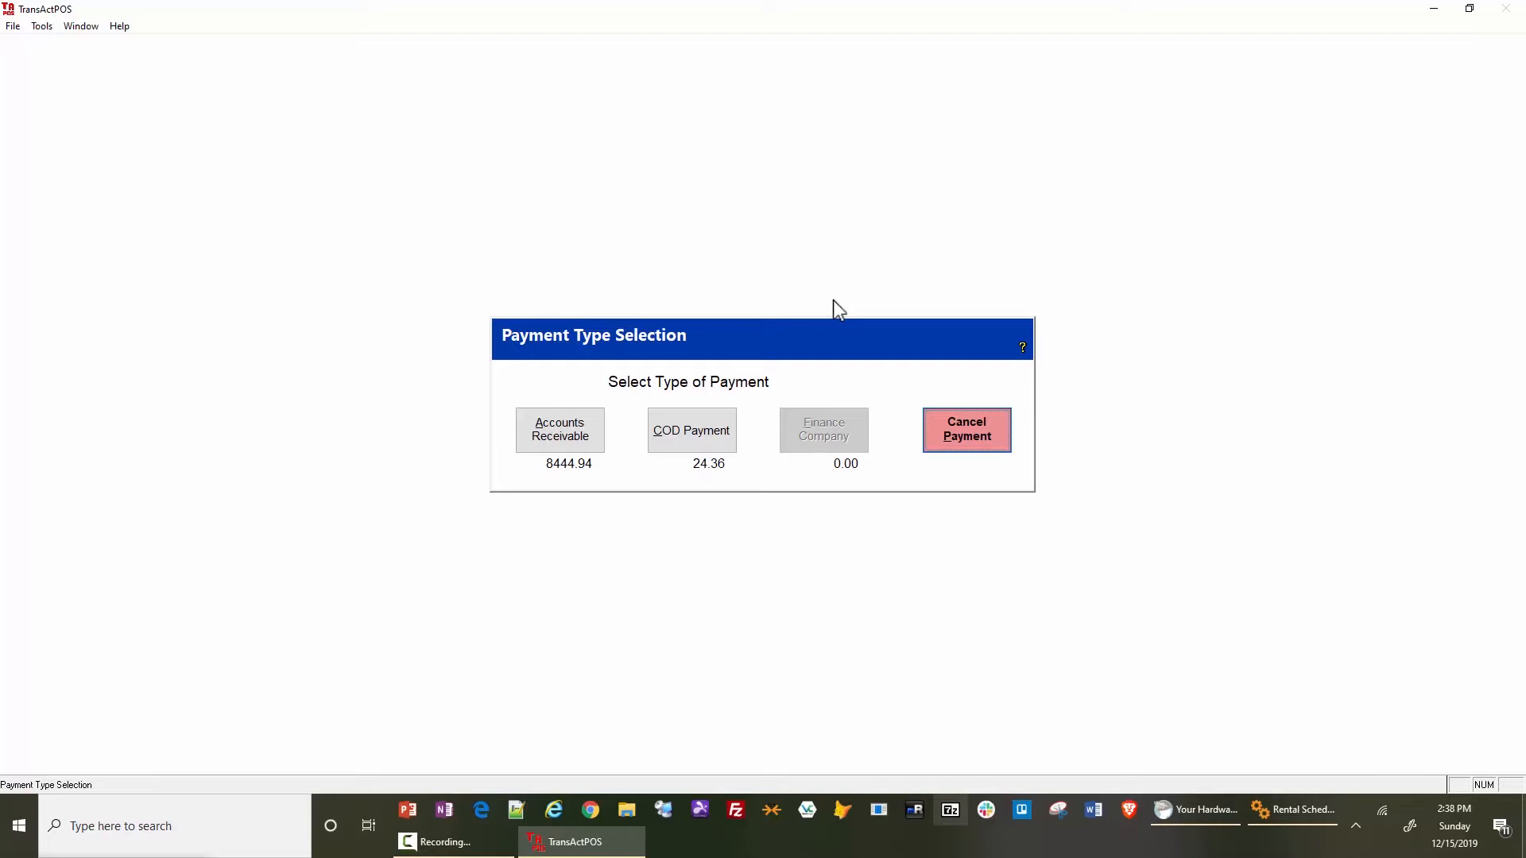
{"action": "left_click", "coordinate": [569, 434]}
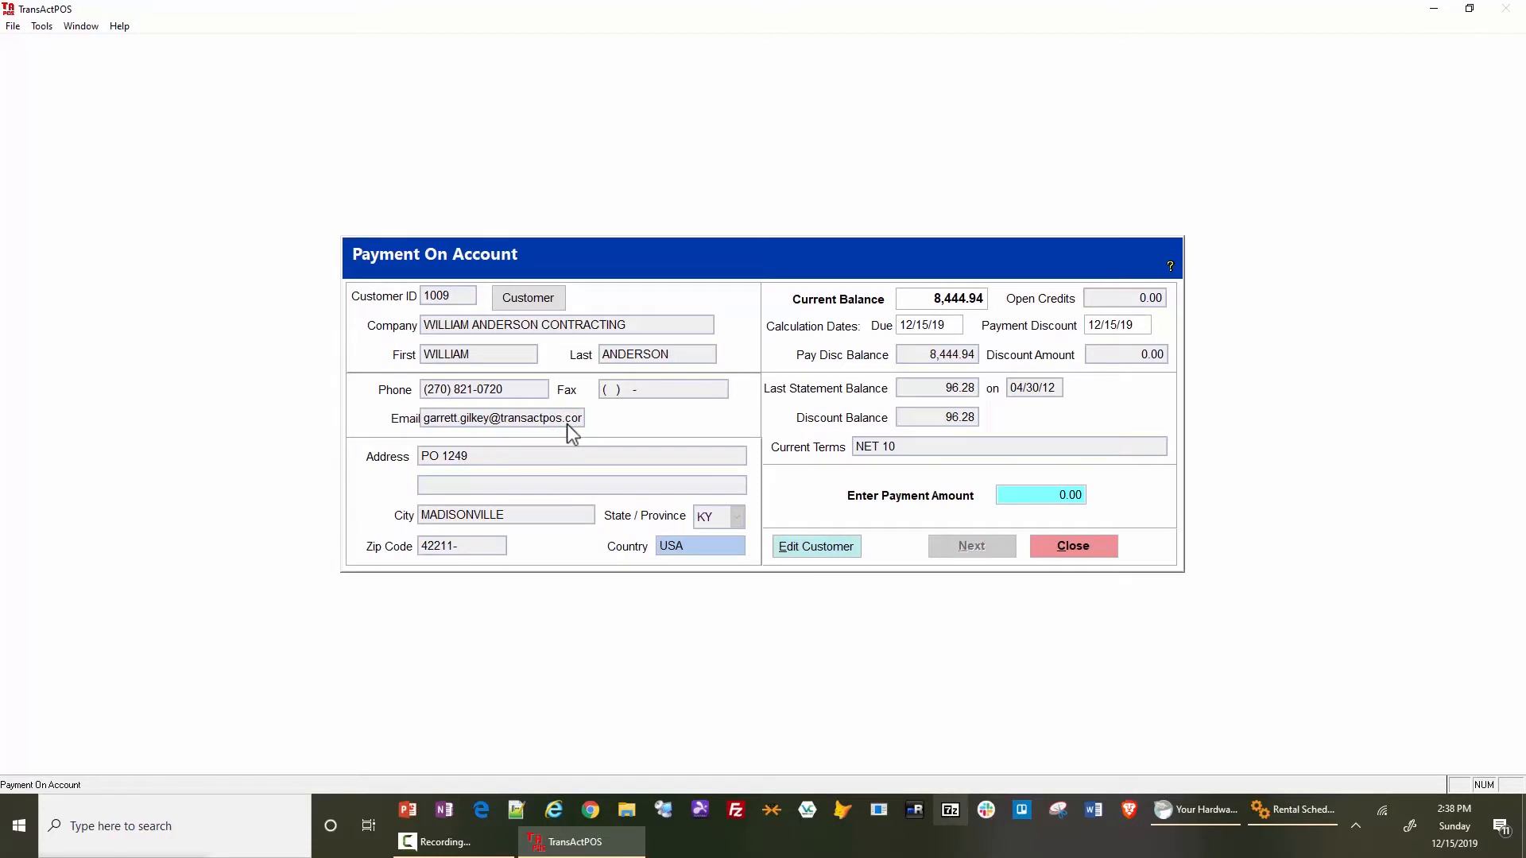
- Generate and display the customer's open invoices report, and return to the account payment
{"action": "left_click", "coordinate": [526, 299]}
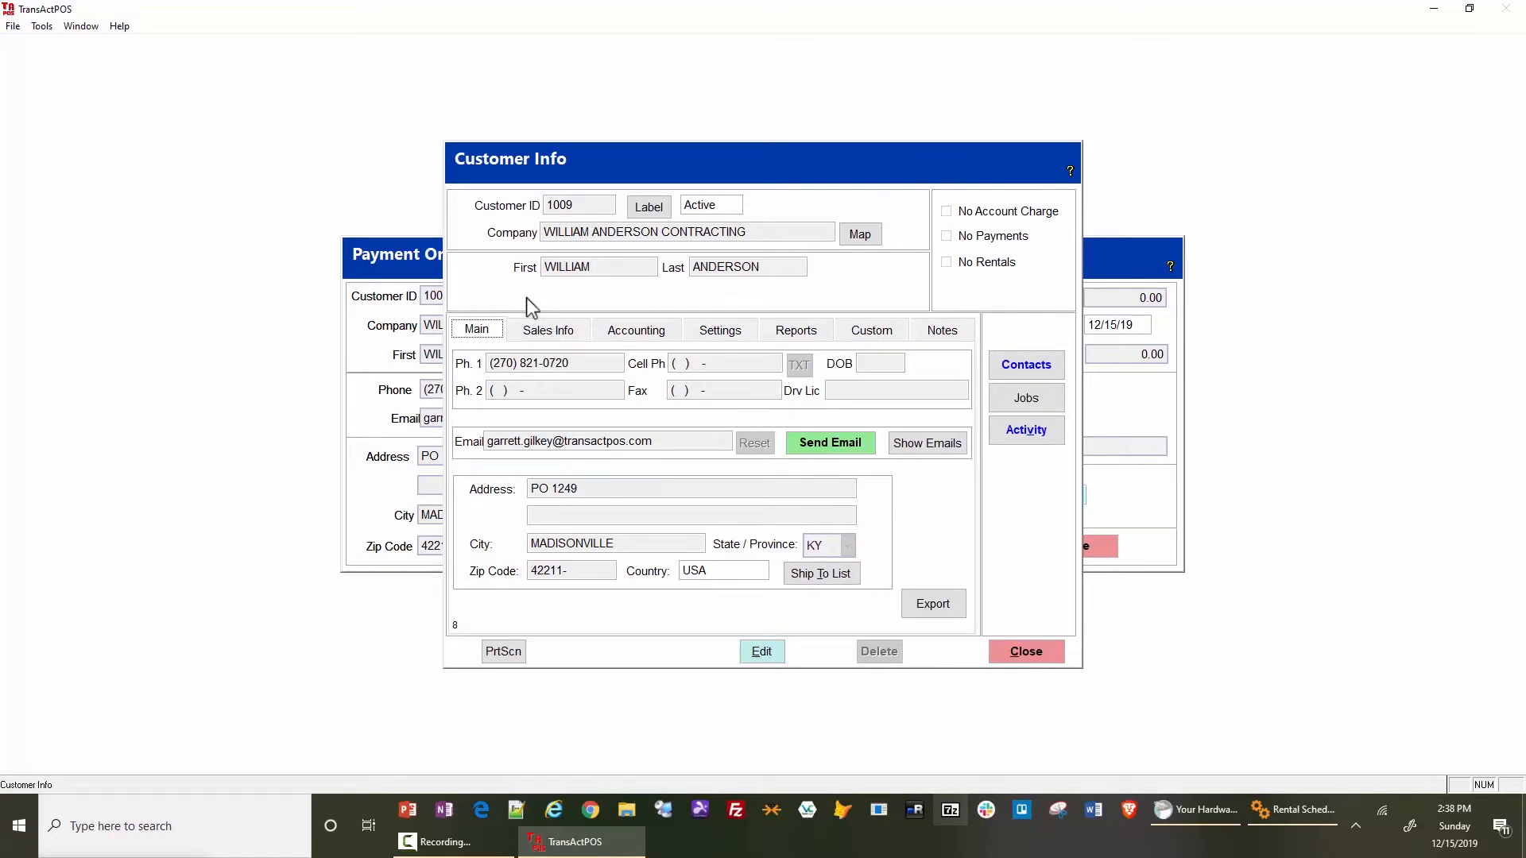
{"action": "left_click", "coordinate": [799, 332]}
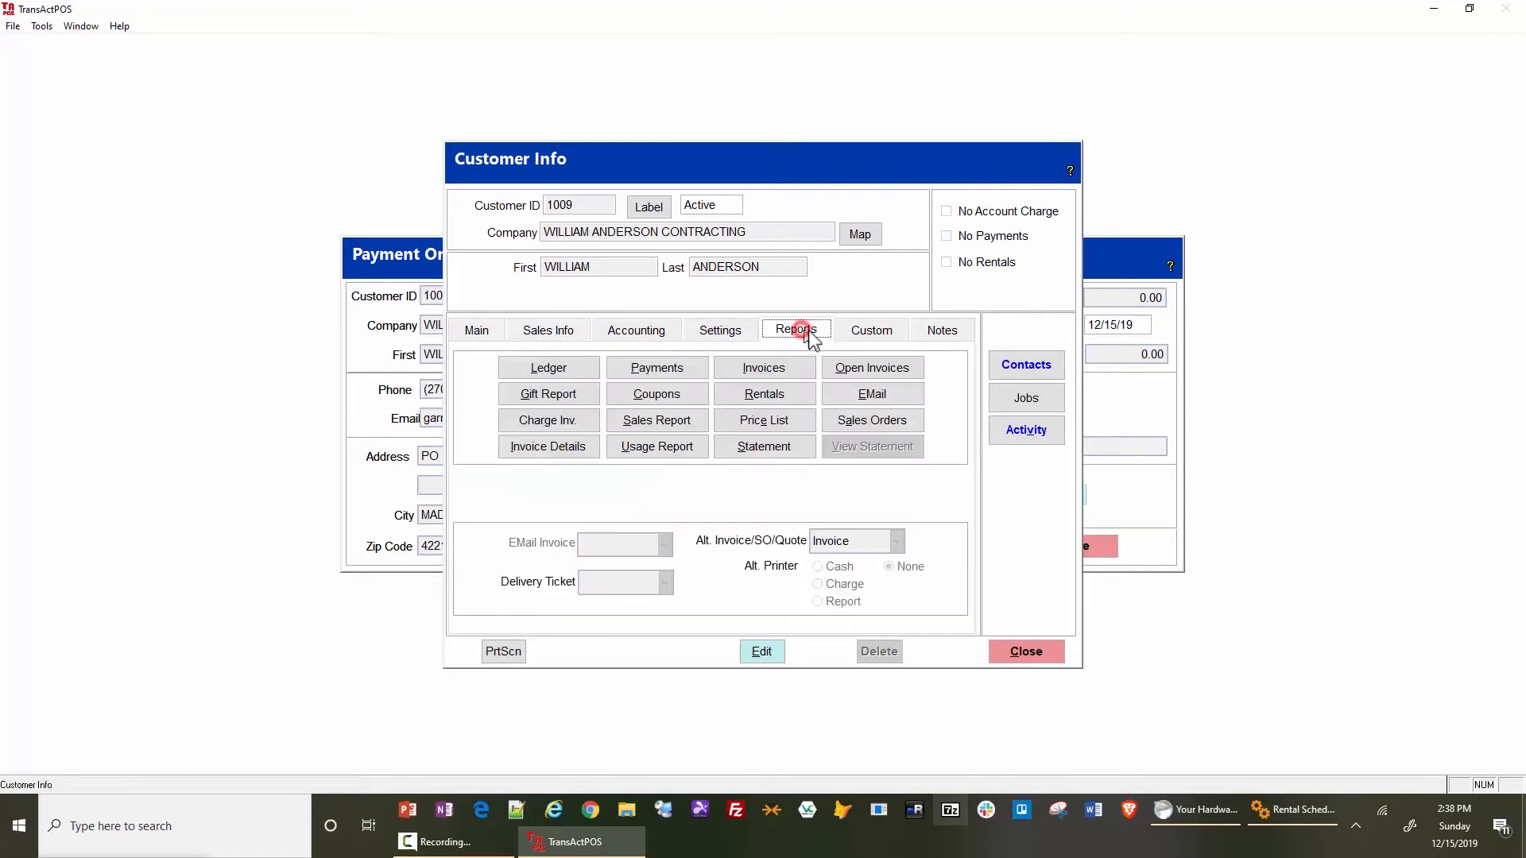
{"action": "left_click", "coordinate": [859, 367]}
{"action": "left_click", "coordinate": [597, 434]}
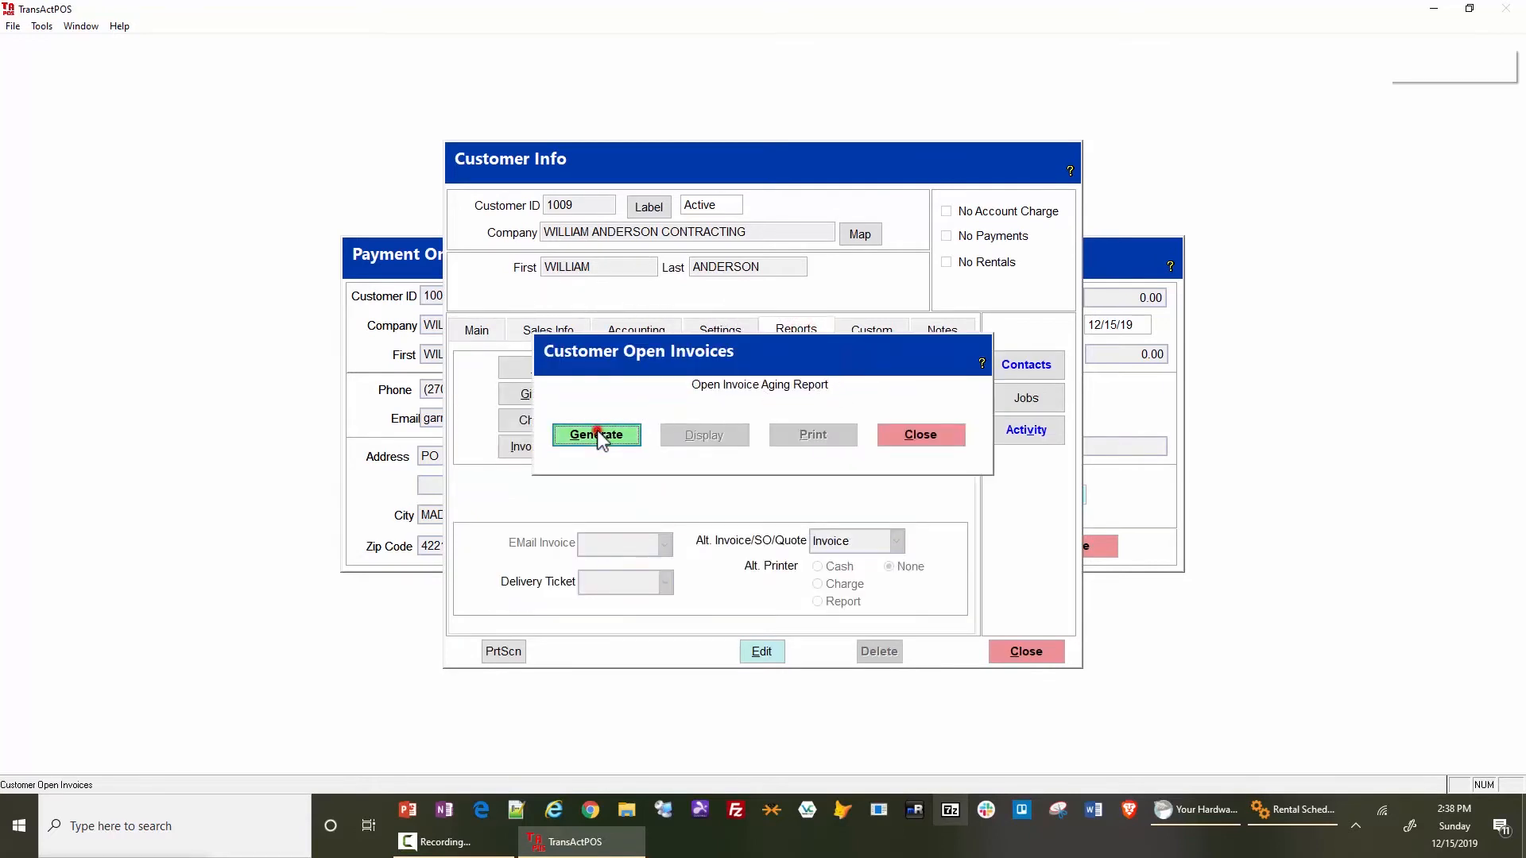
{"action": "left_click", "coordinate": [690, 437]}
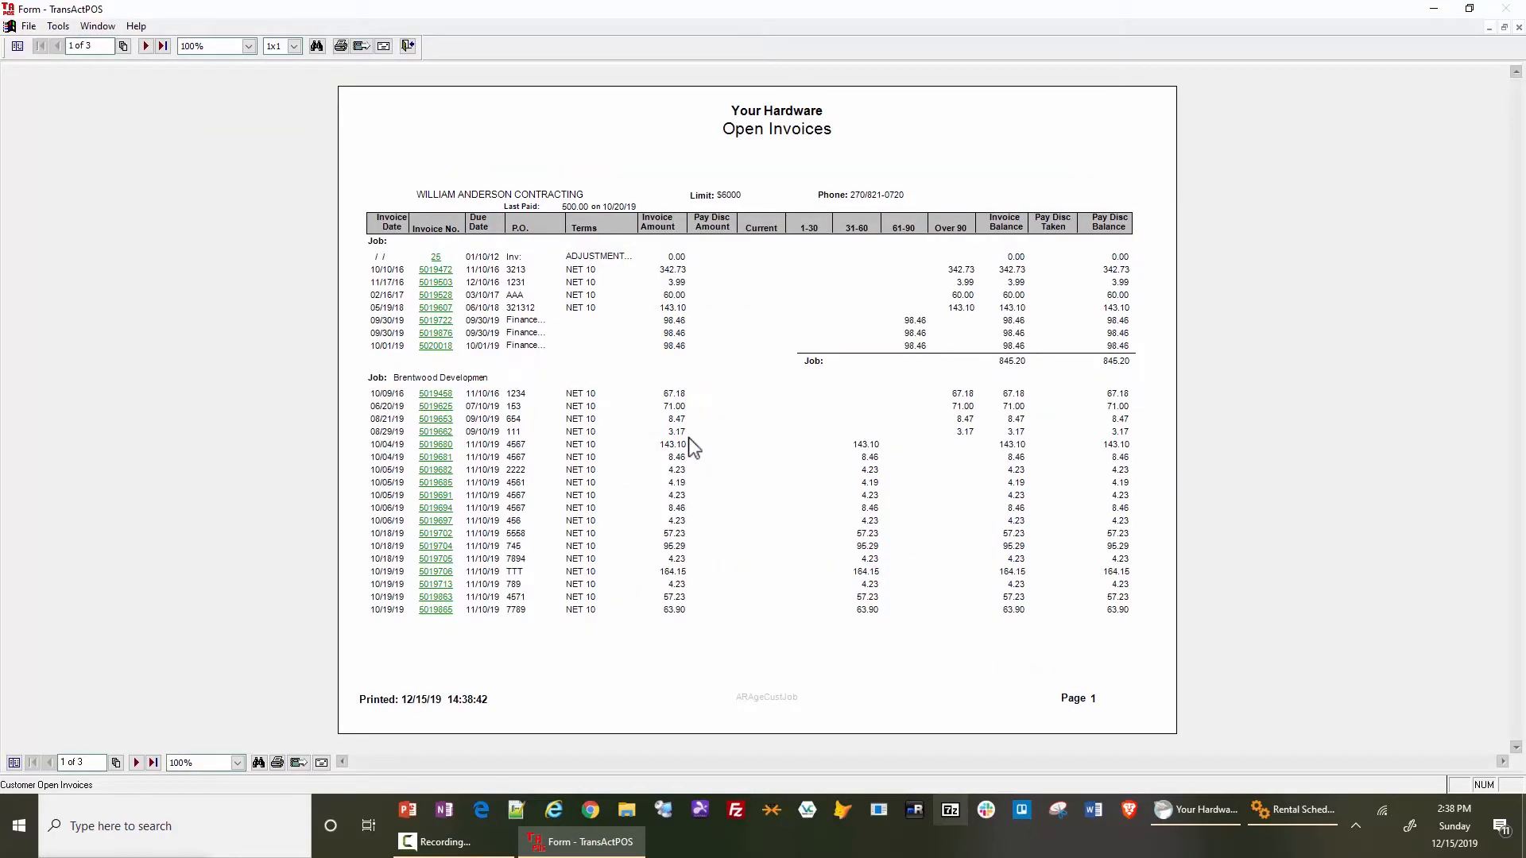
{"action": "left_click", "coordinate": [407, 45]}
{"action": "left_click", "coordinate": [938, 439]}
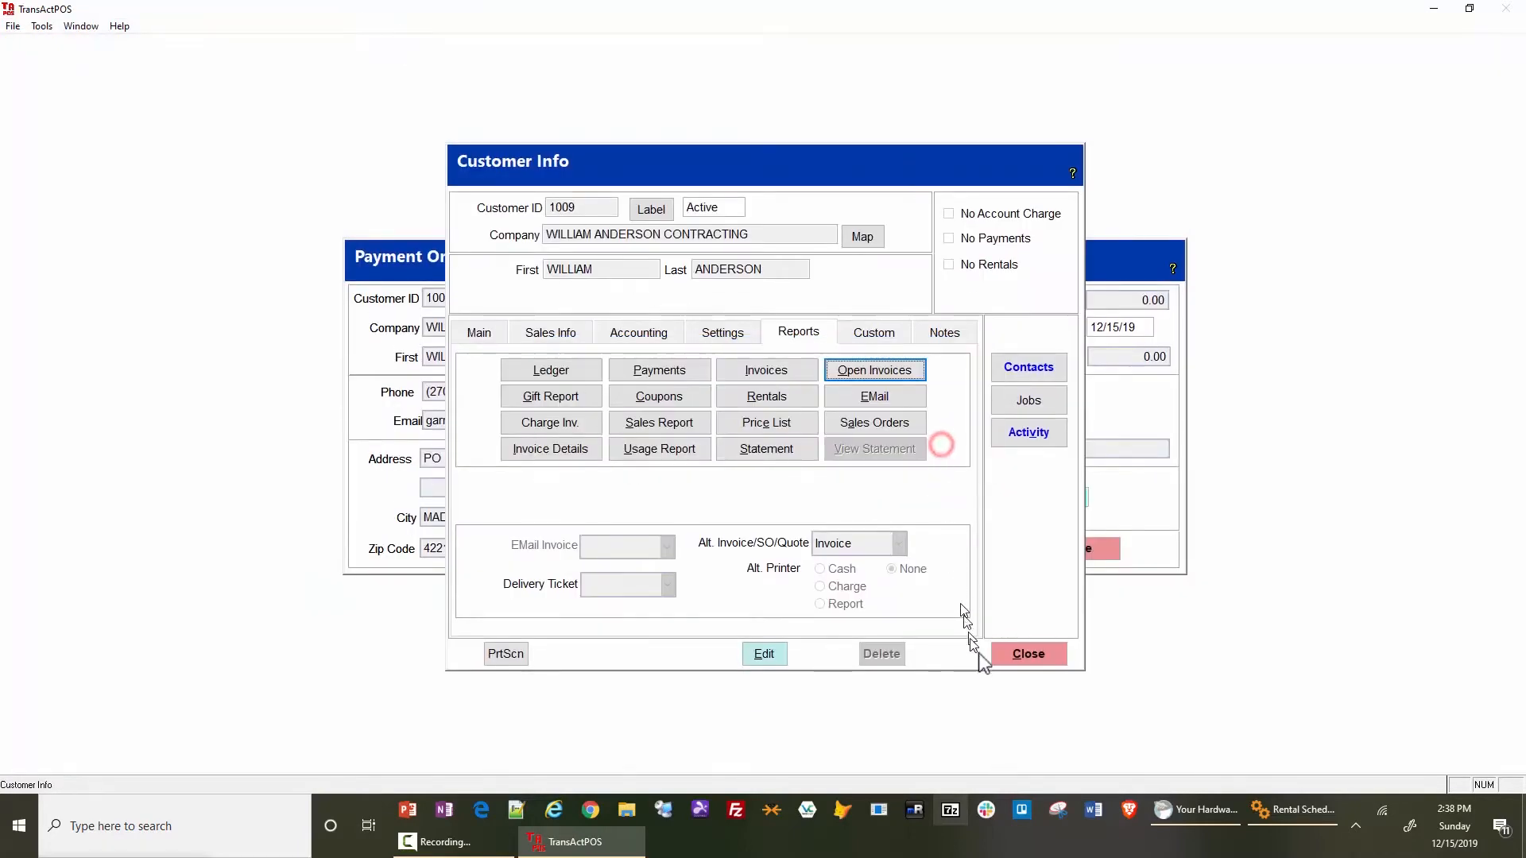
{"action": "left_click", "coordinate": [1027, 655]}
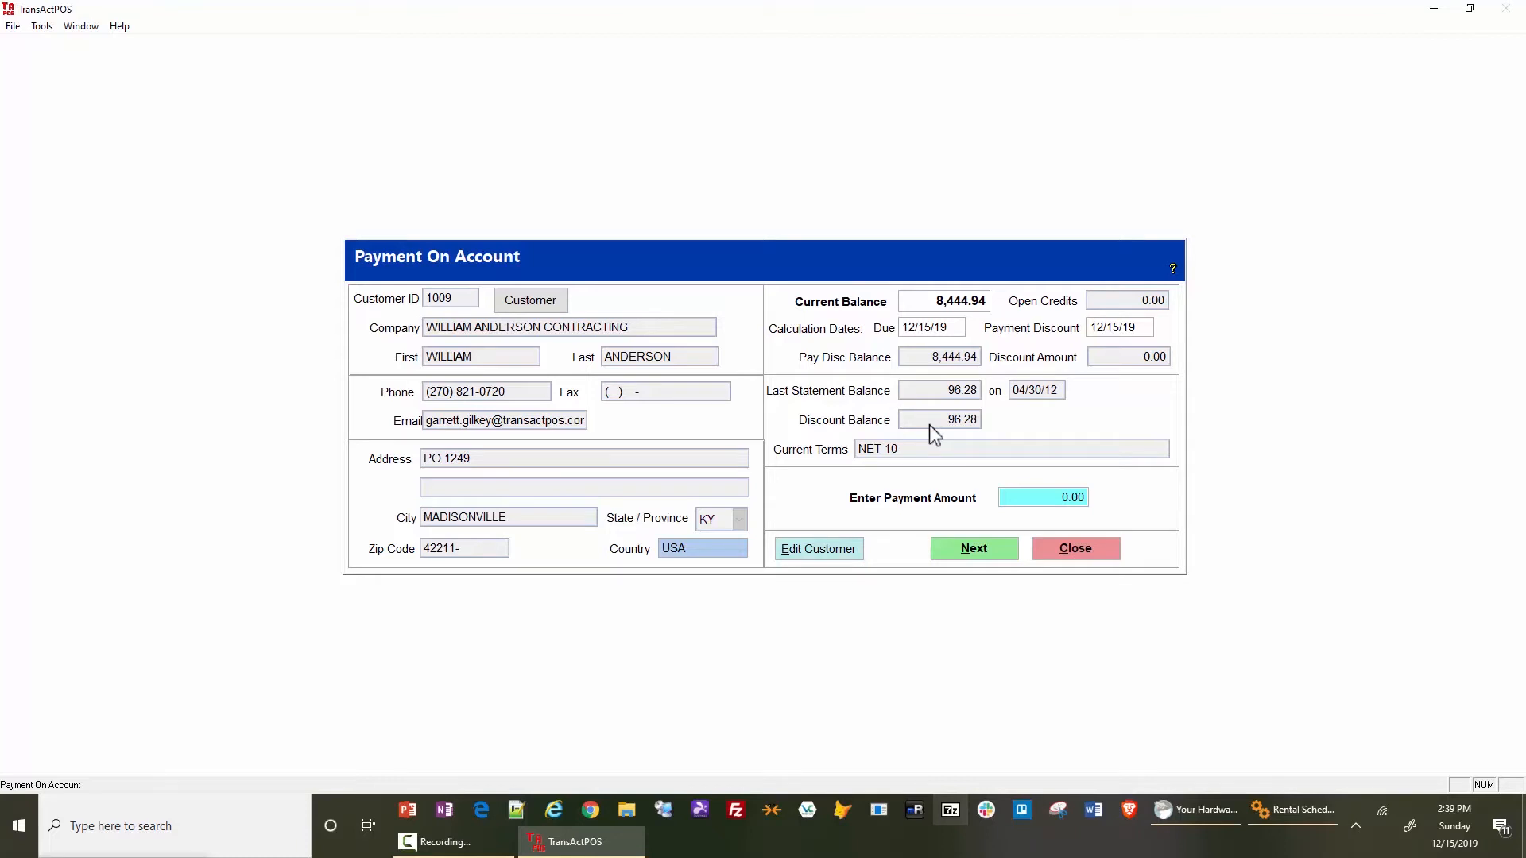
- Set the payment amount to 5,000.00 and continue to the payment method selection
{"action": "left_click", "coordinate": [1010, 497]}
{"action": "type", "text": "5,000."}
{"action": "key", "text": "Tab"}
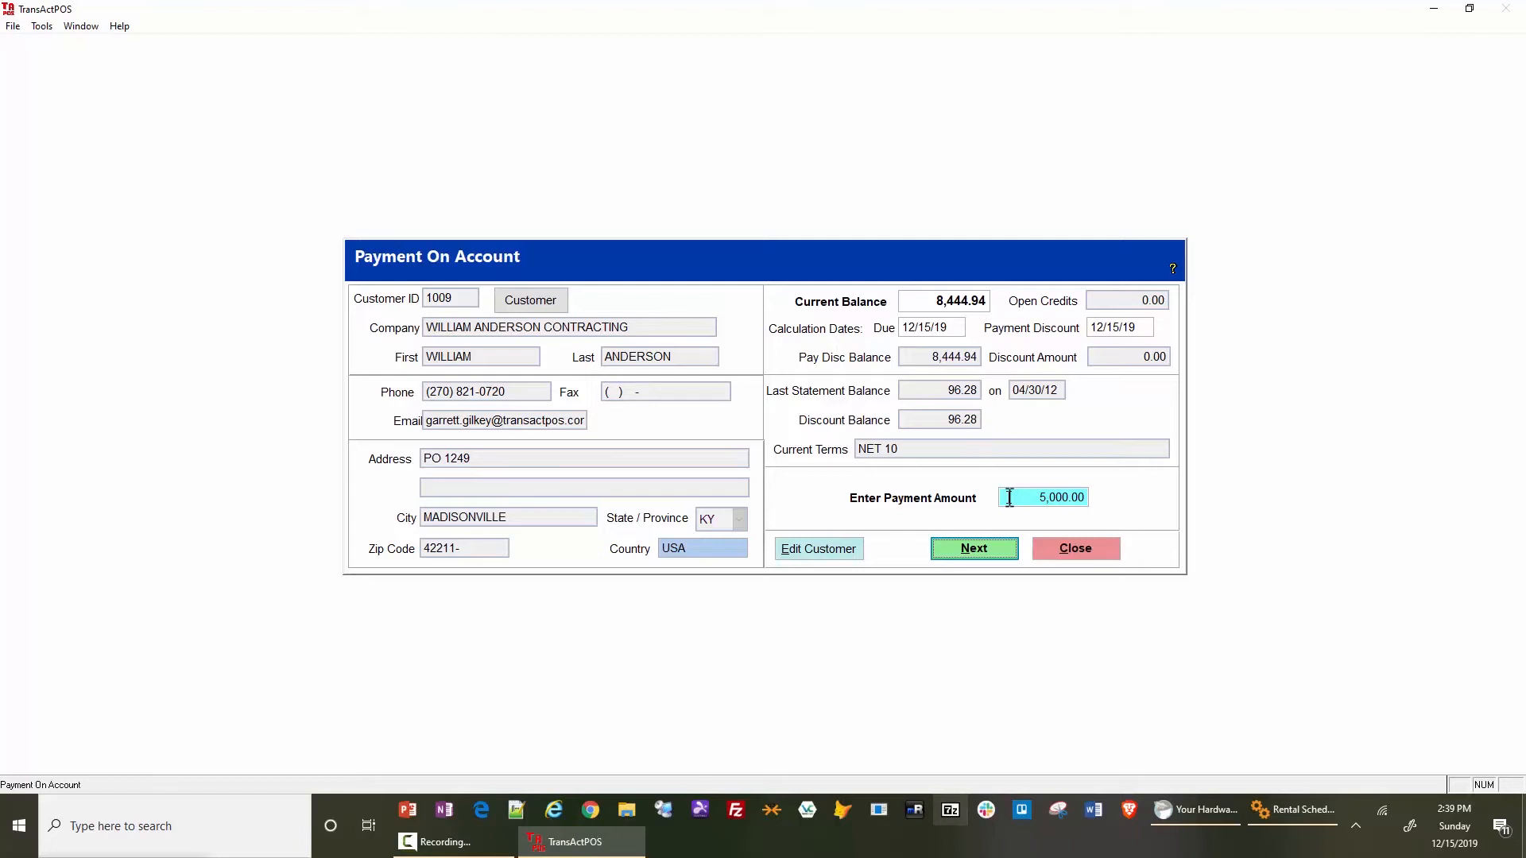
{"action": "key", "text": "Return"}
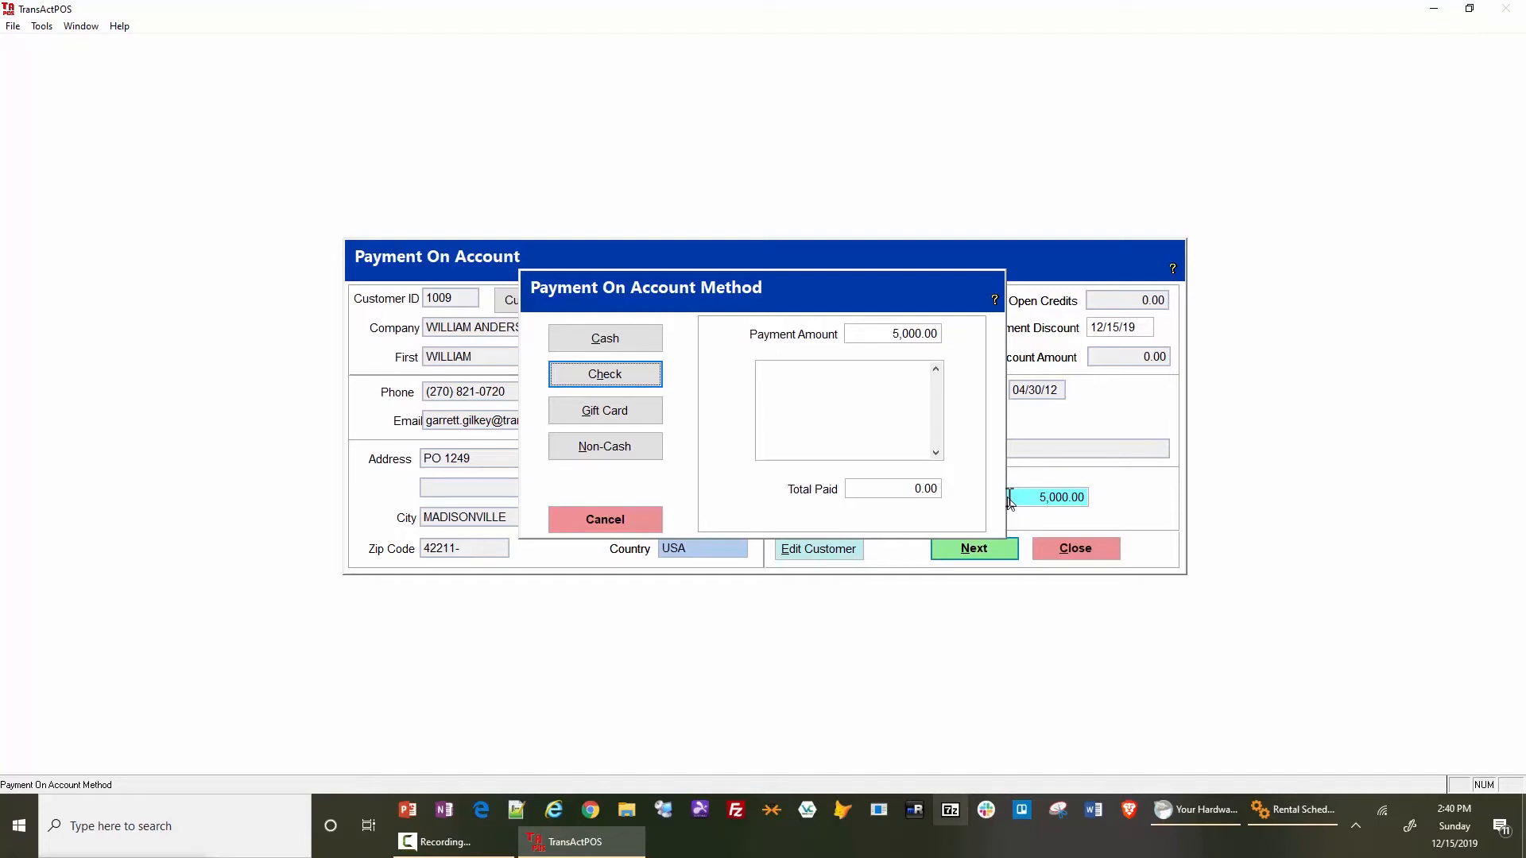
- Take the full 5,000.00 as a check payment and accept it without entering check details
{"action": "left_click", "coordinate": [622, 378]}
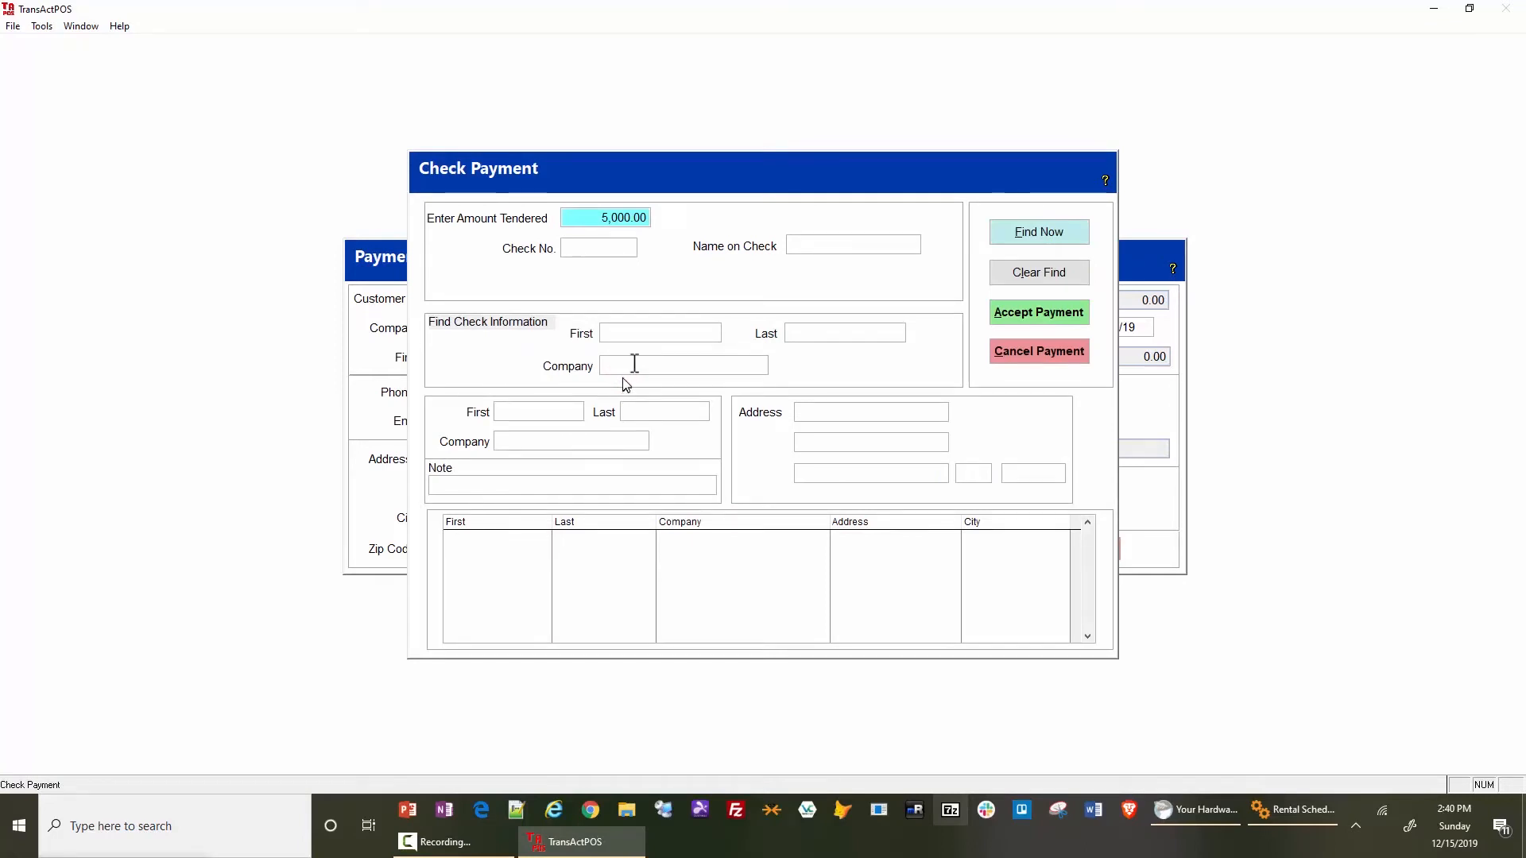
{"action": "left_click", "coordinate": [630, 333]}
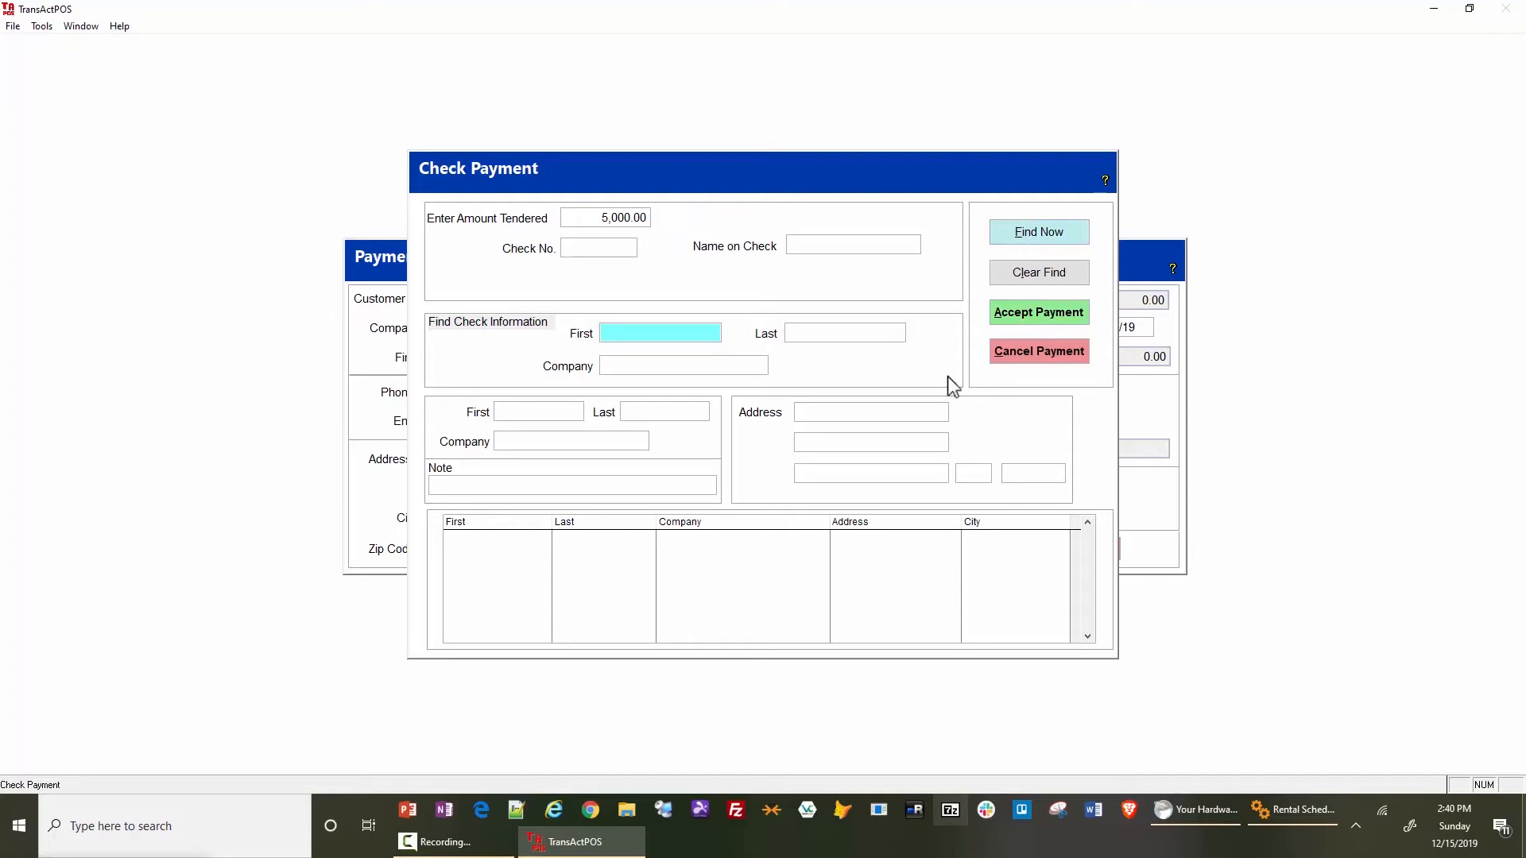
{"action": "left_click", "coordinate": [1041, 317]}
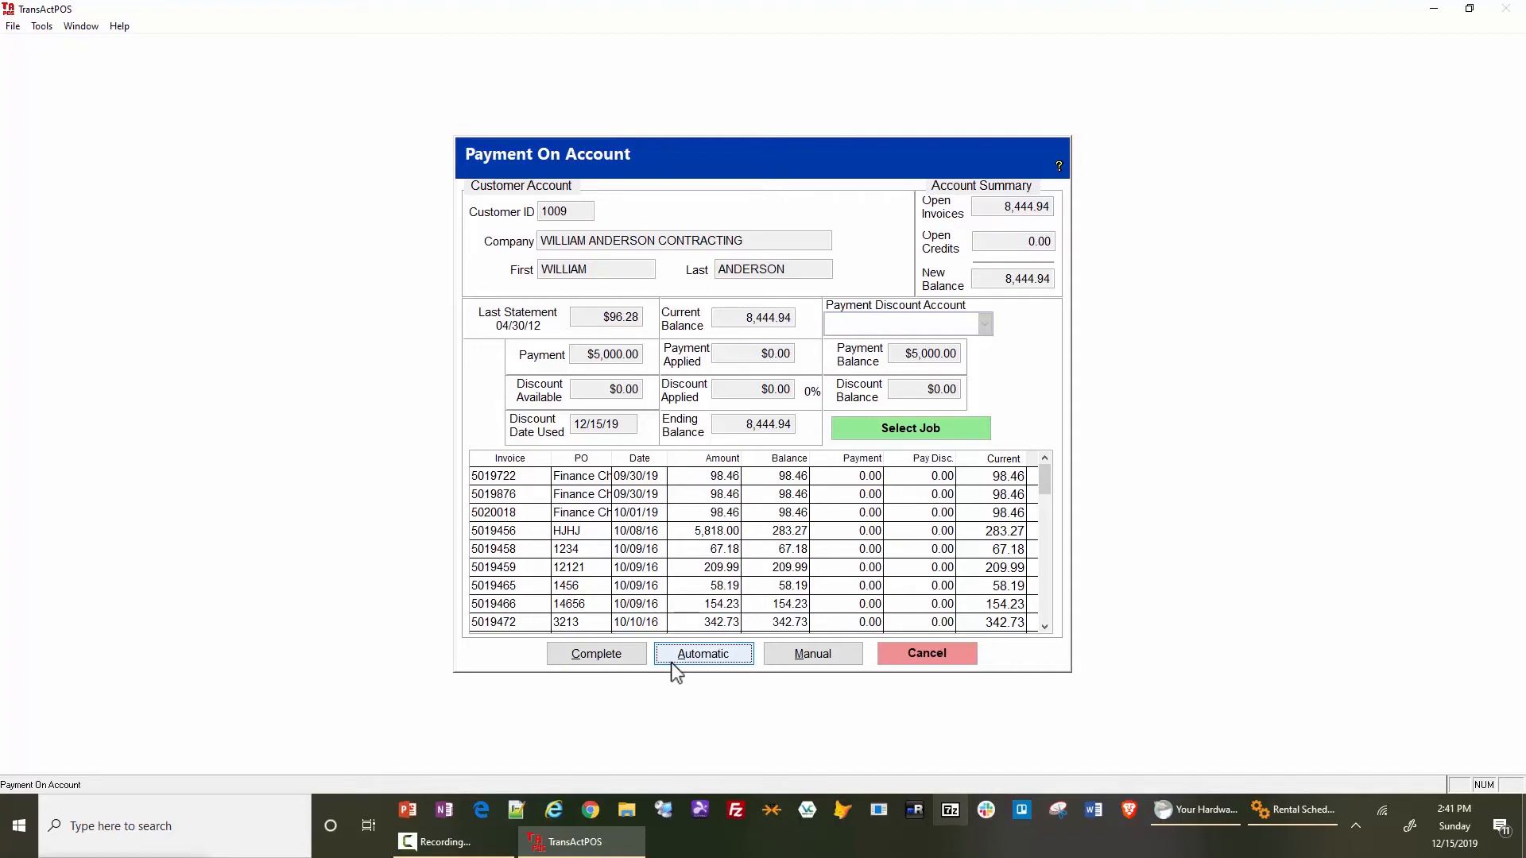
- Choose manual posting and pay the three 98.46 finance charge invoices in full
{"action": "left_click", "coordinate": [804, 654]}
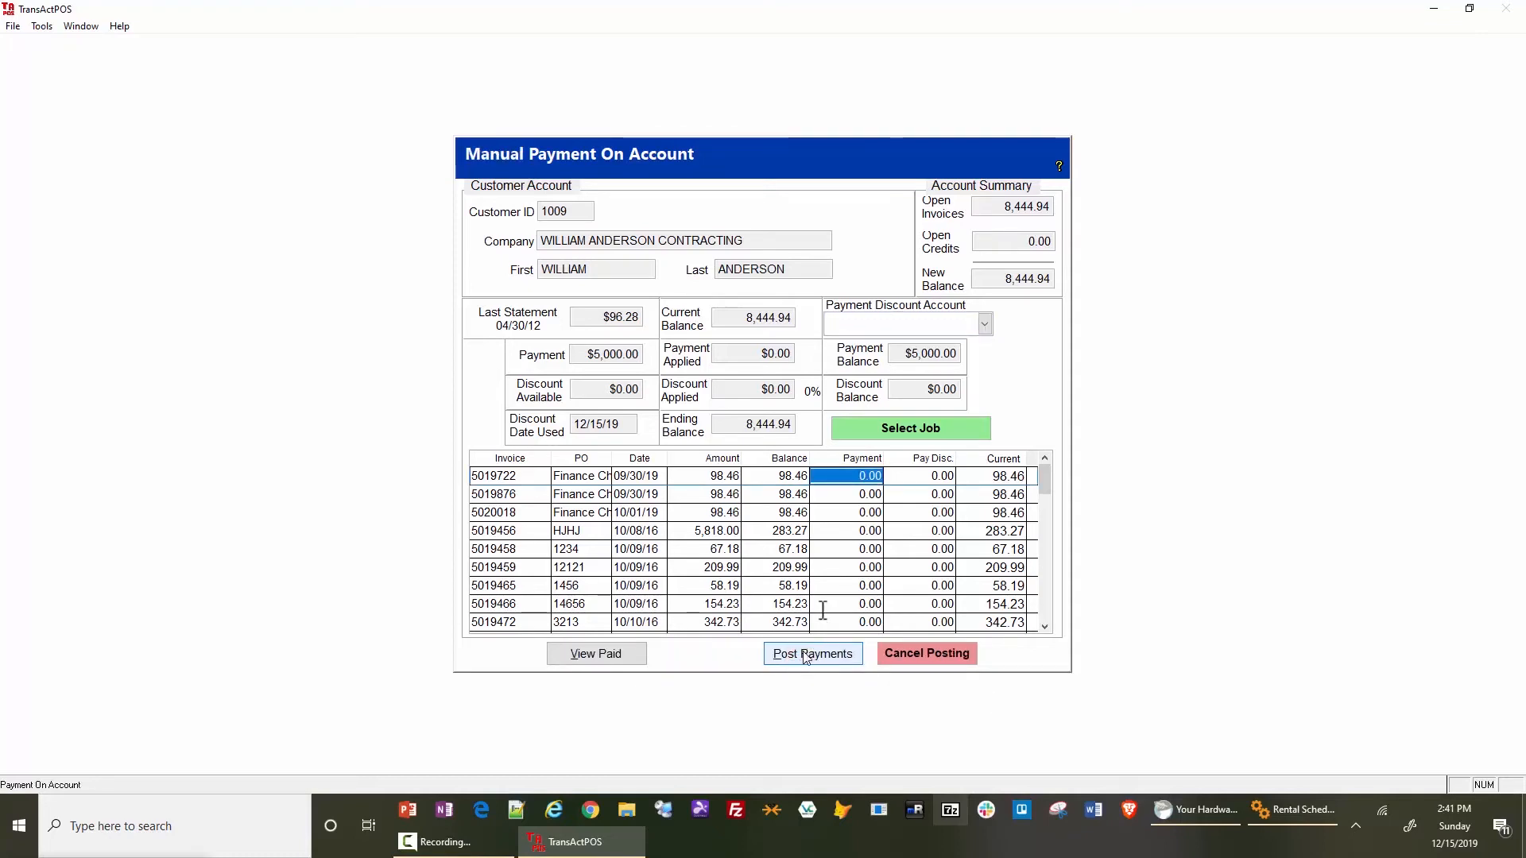
{"action": "double_click", "coordinate": [838, 476]}
{"action": "double_click", "coordinate": [831, 491]}
{"action": "left_click", "coordinate": [824, 509]}
{"action": "double_click", "coordinate": [824, 509]}
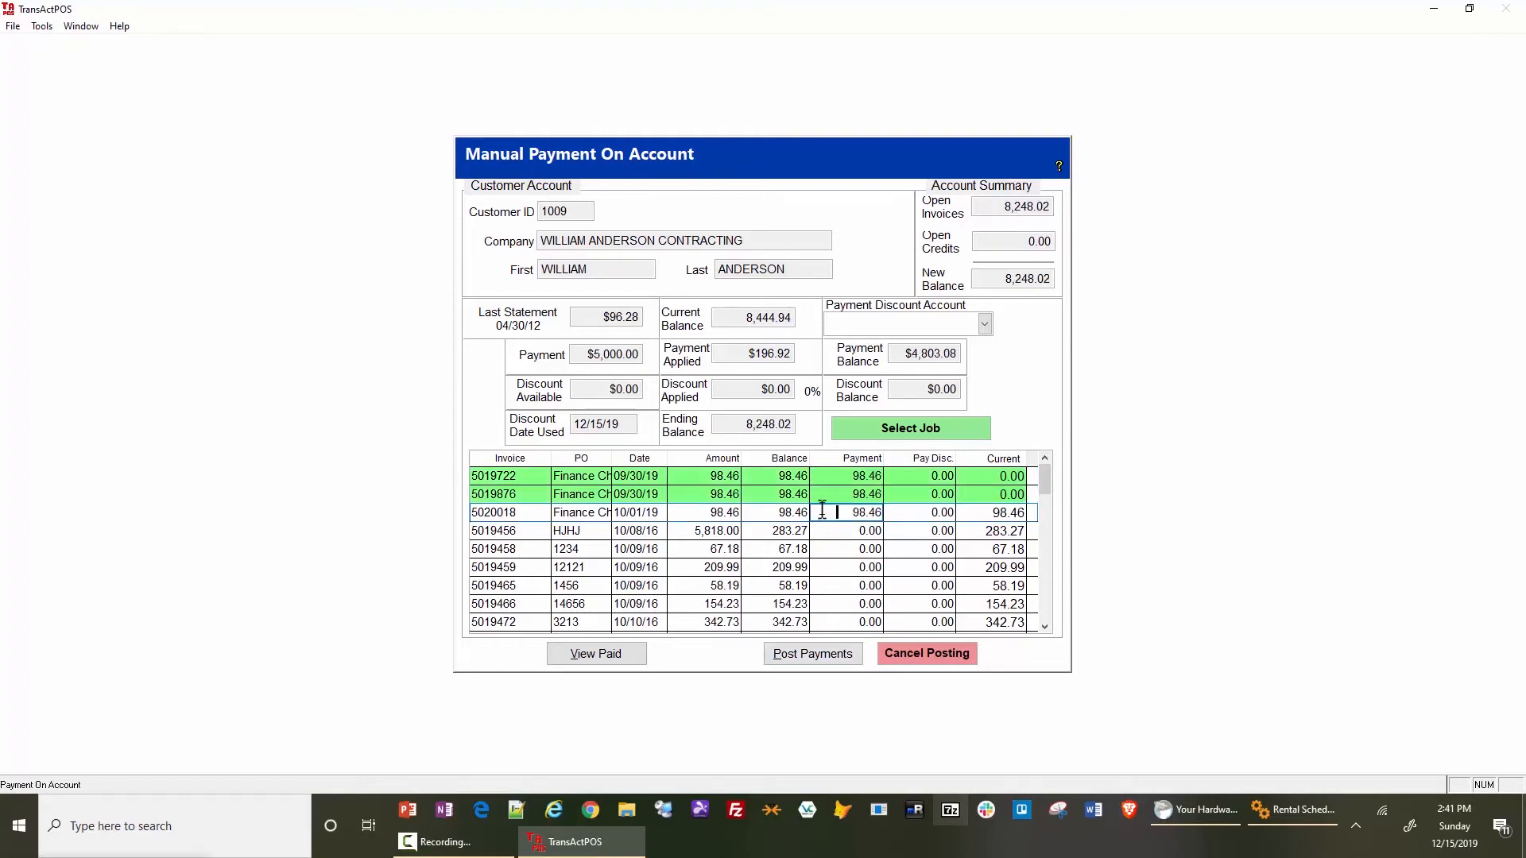
- Apply a 280.00 payment and a 3.27 payment discount to the invoice dated 10/08/16
{"action": "left_click", "coordinate": [823, 530]}
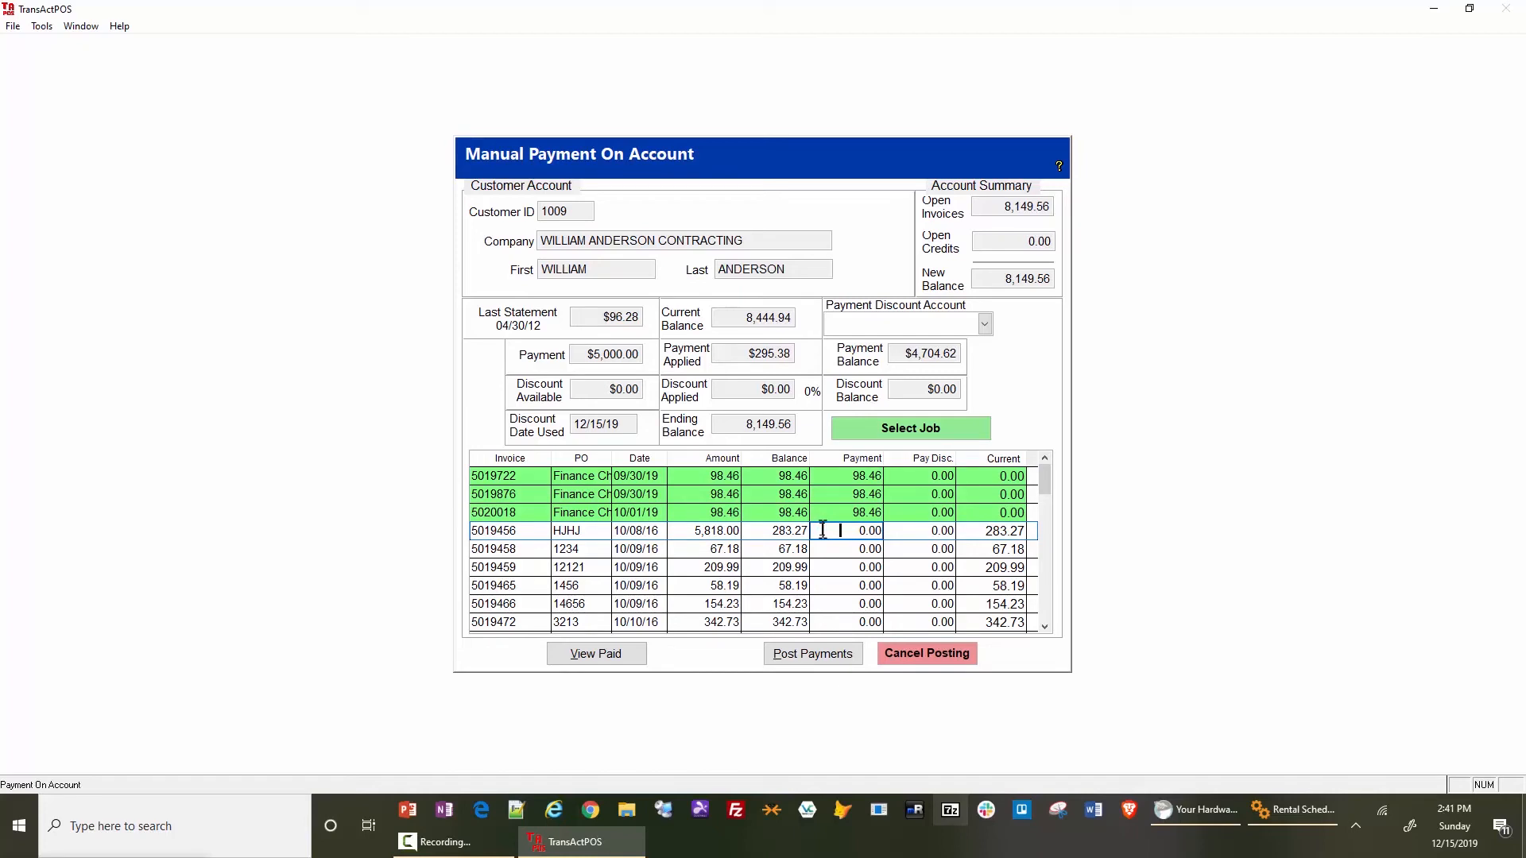
{"action": "type", "text": "280"}
{"action": "key", "text": "Tab"}
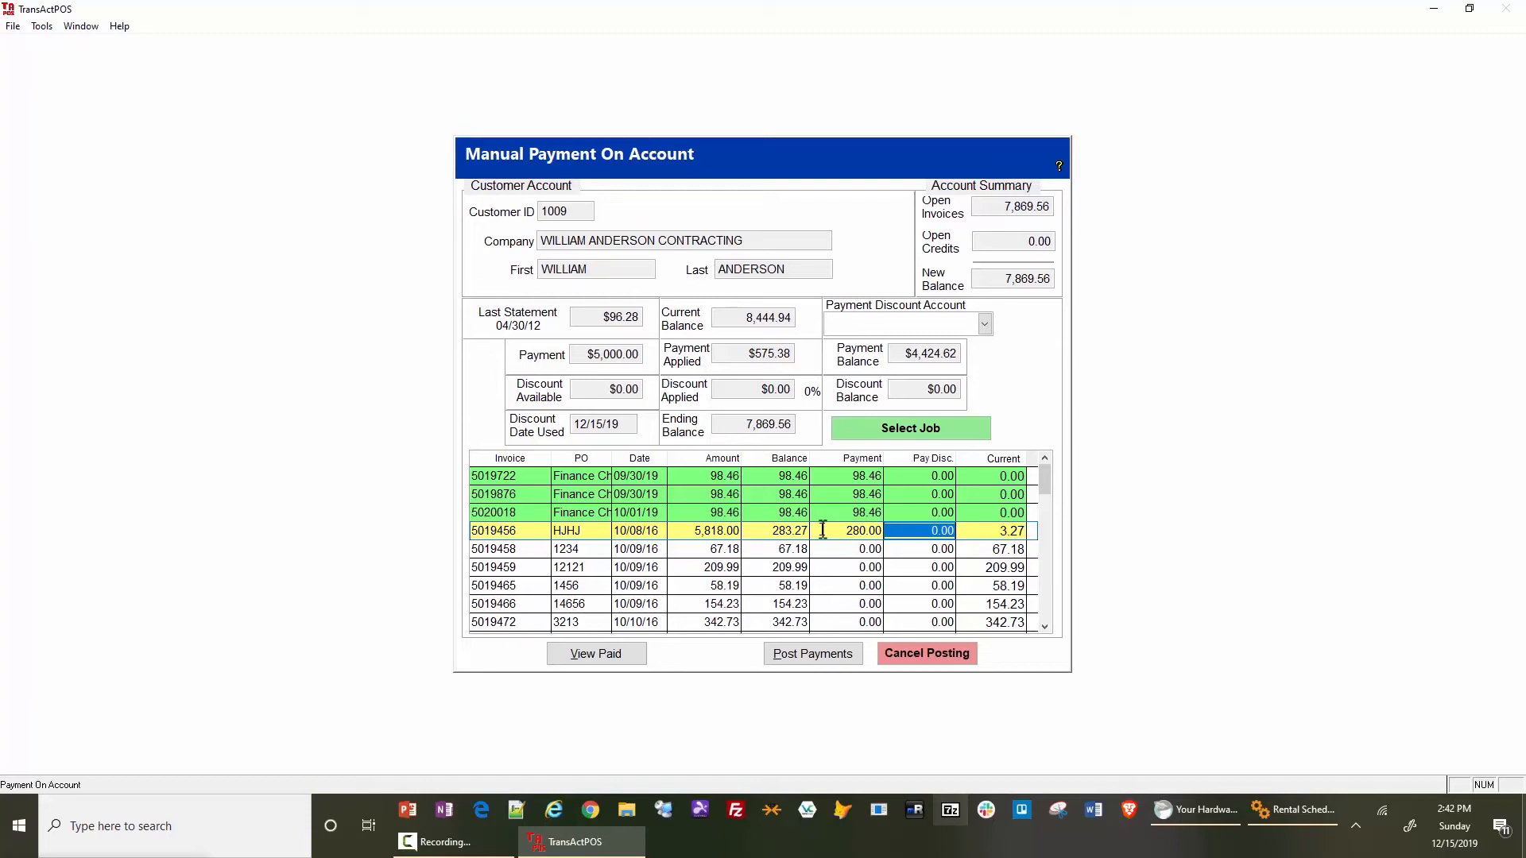
{"action": "type", "text": "3"}
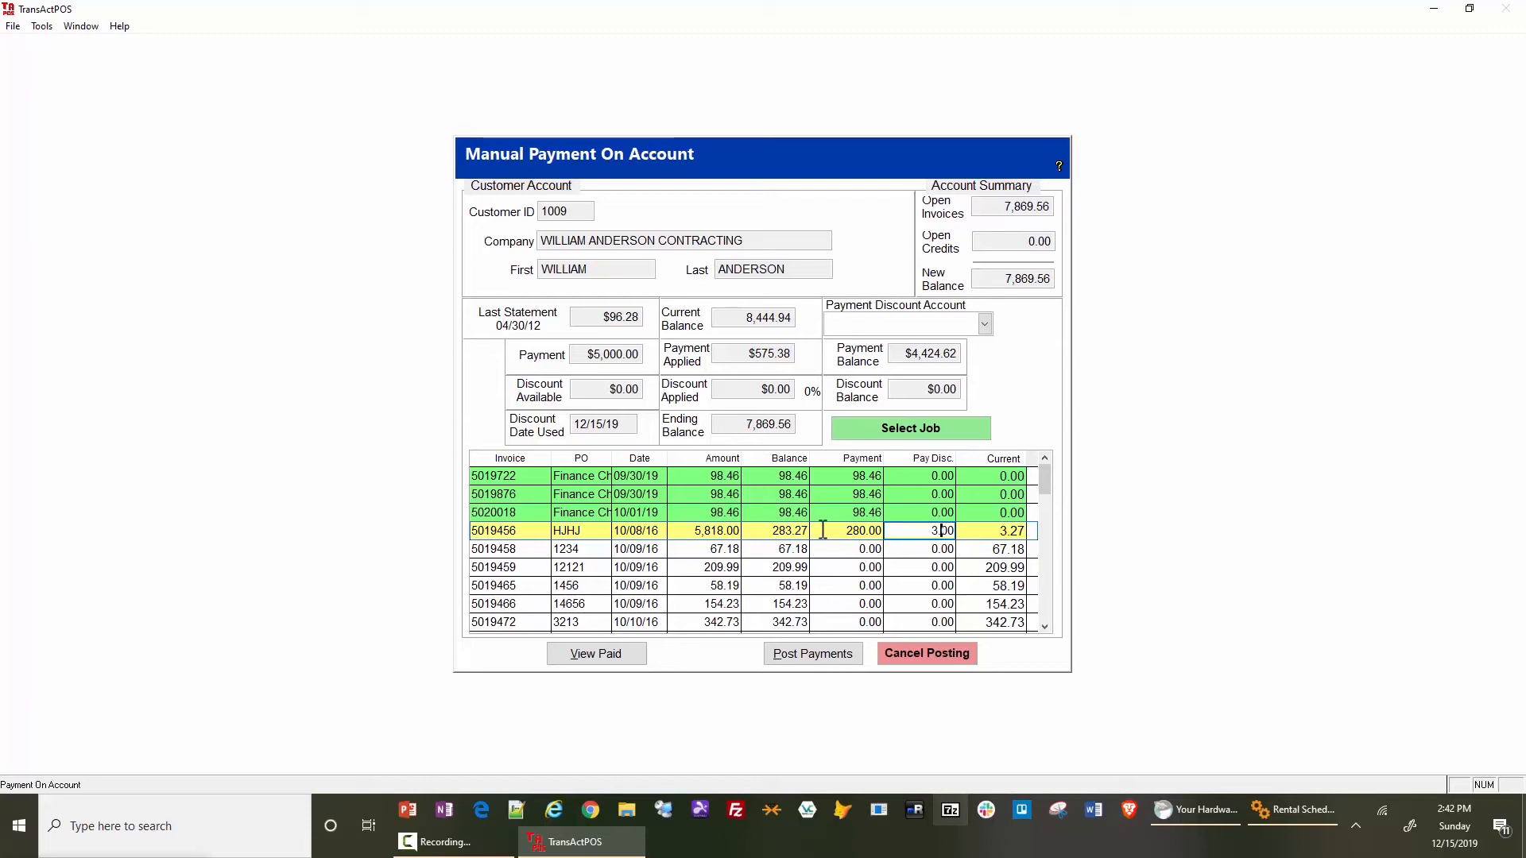
{"action": "type", "text": ".27"}
{"action": "left_click", "coordinate": [822, 530]}
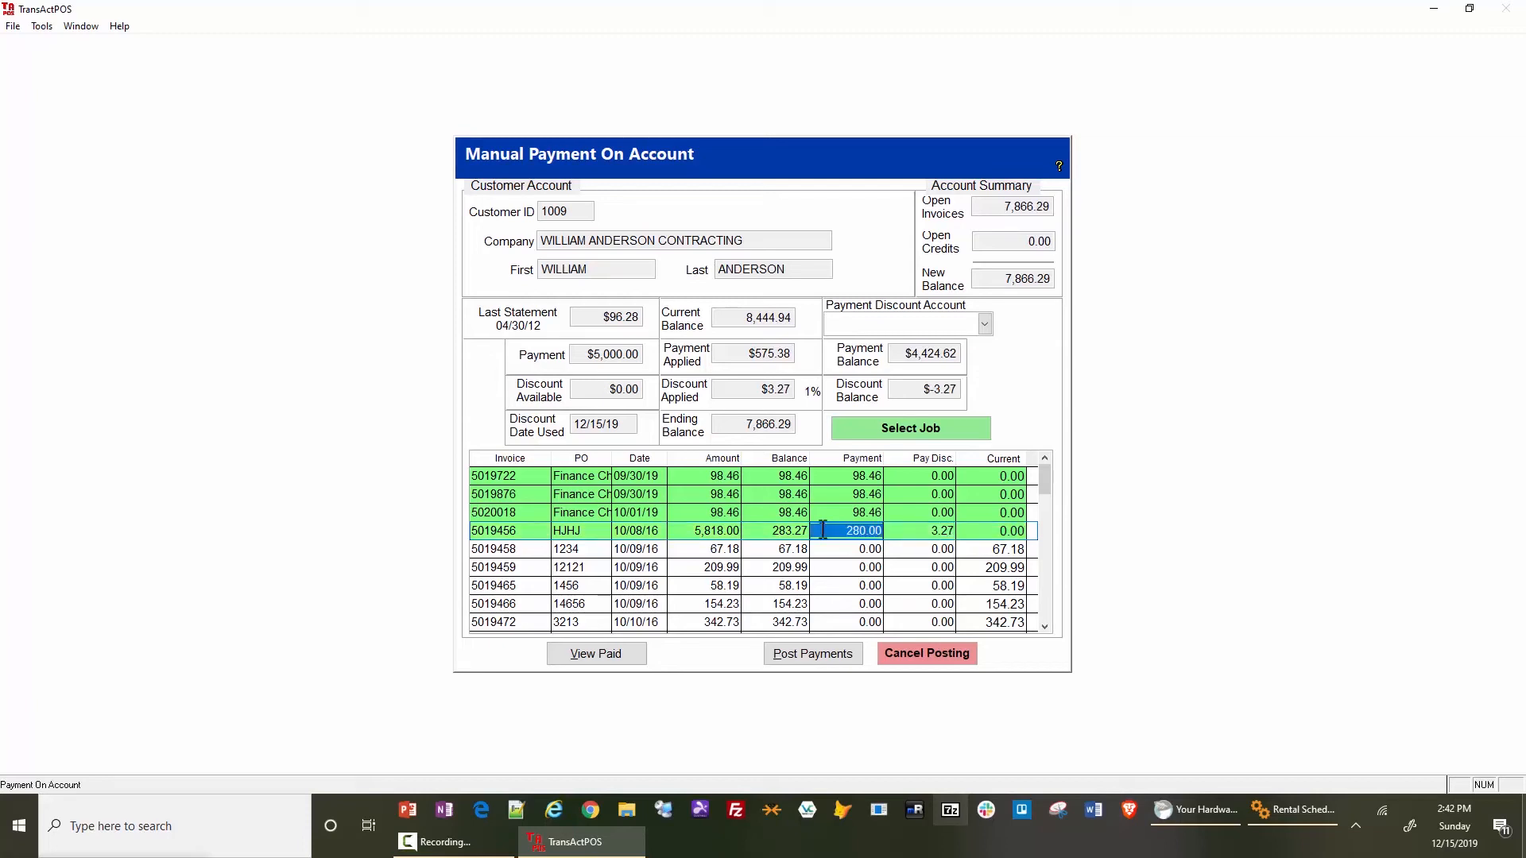
- Apply a partial payment of 65.00 to the 67.18 invoice dated 10/09/16
{"action": "key", "text": "Down"}
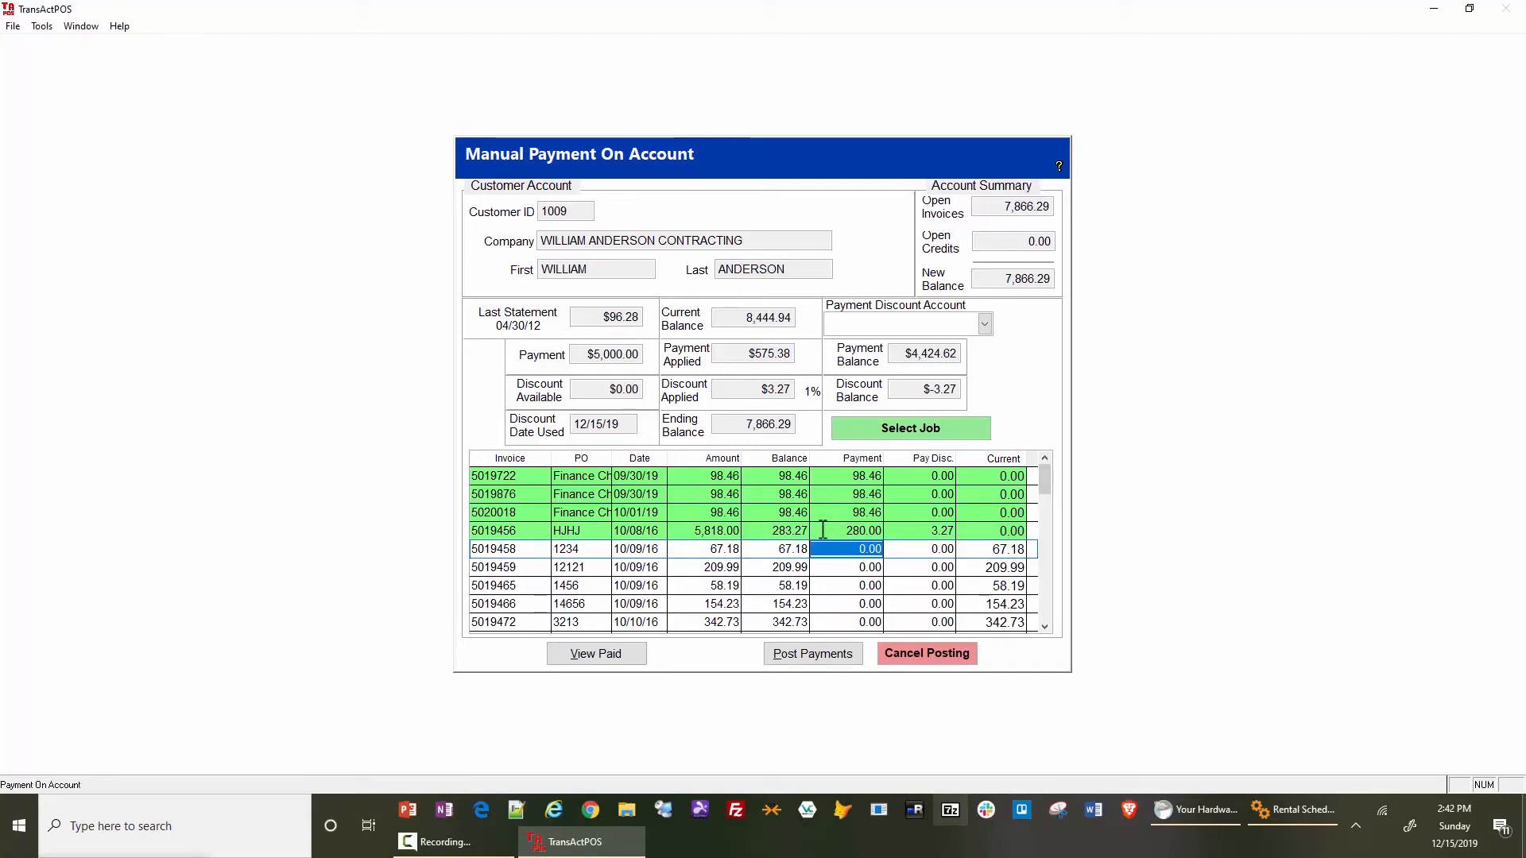
{"action": "type", "text": "65.00"}
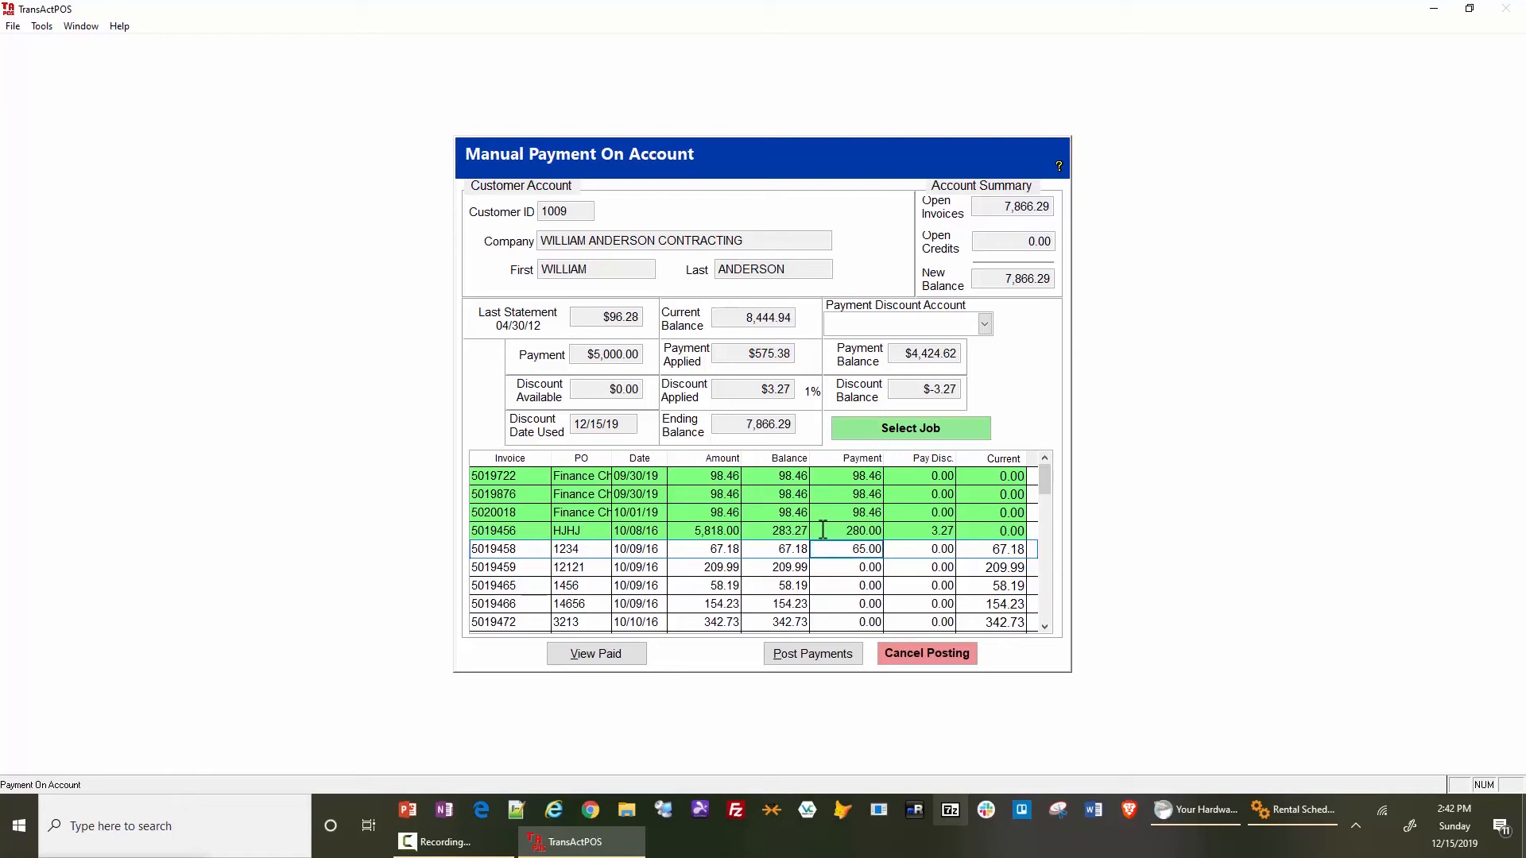
{"action": "key", "text": "Return"}
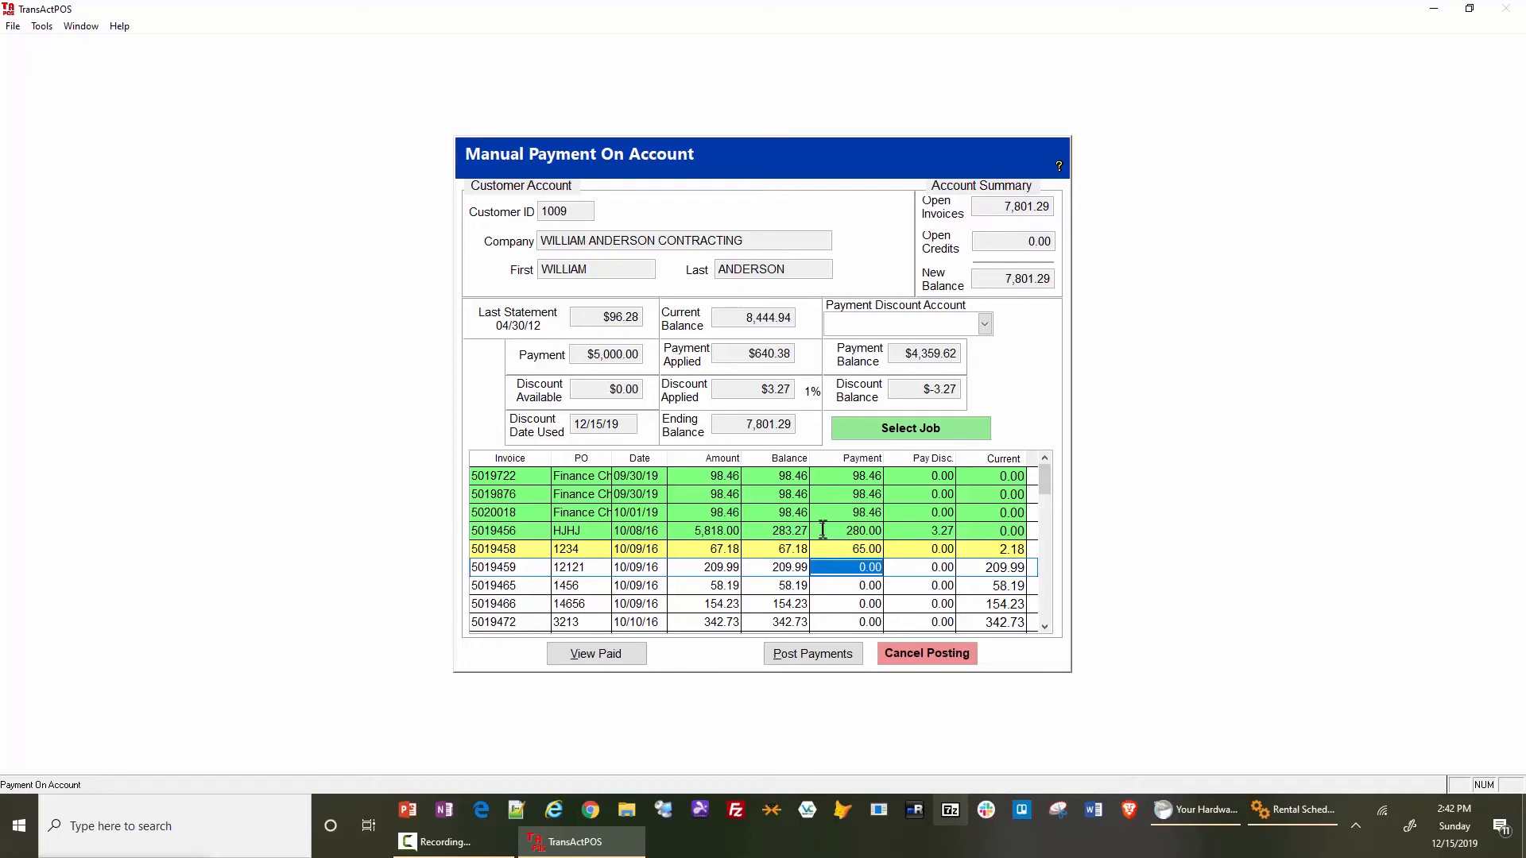
- Pay the remaining three 10/09/16 invoices in full with 209.99, 58.19 and 154.23
{"action": "double_click", "coordinate": [838, 568]}
{"action": "double_click", "coordinate": [838, 586]}
{"action": "double_click", "coordinate": [837, 604]}
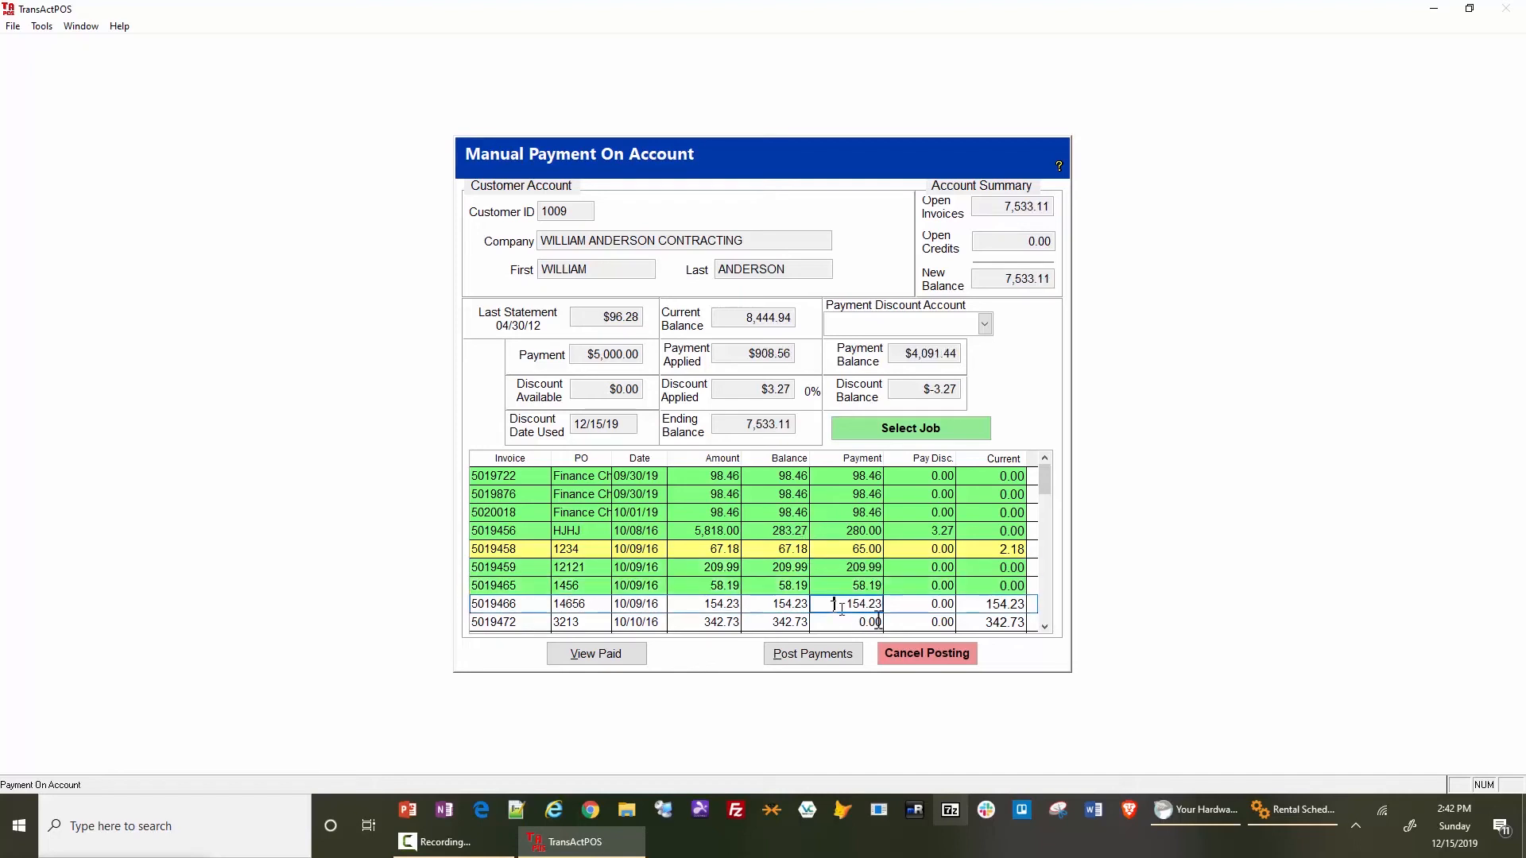
- Pay the invoices dated 10/10/16 through 02/16/17 in full with 342.73, 939.42, 3.99, 15.59 and 60.00
{"action": "left_click", "coordinate": [1045, 628]}
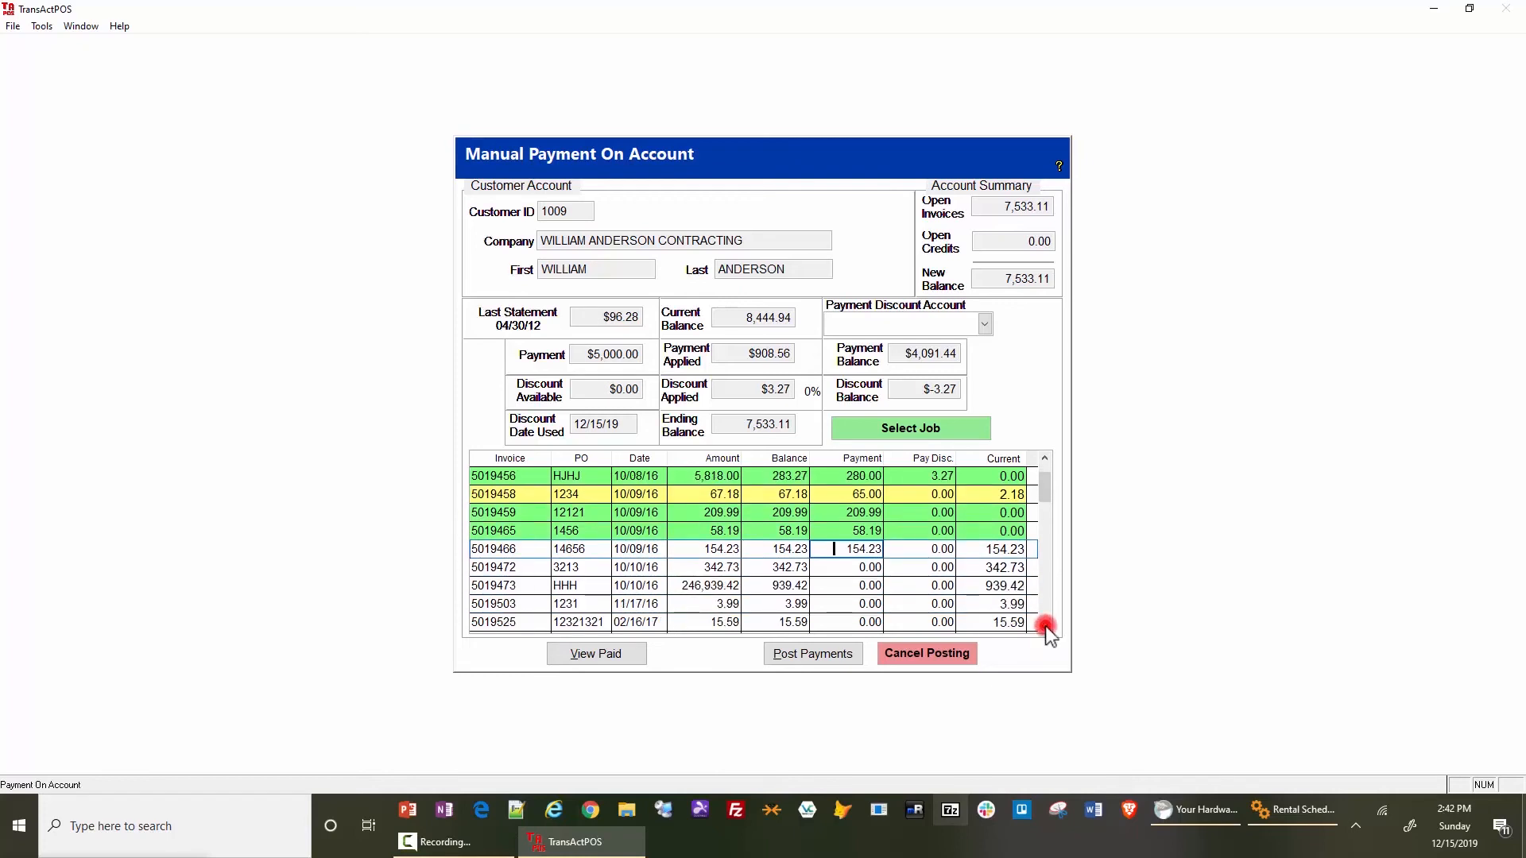
{"action": "double_click", "coordinate": [844, 514]}
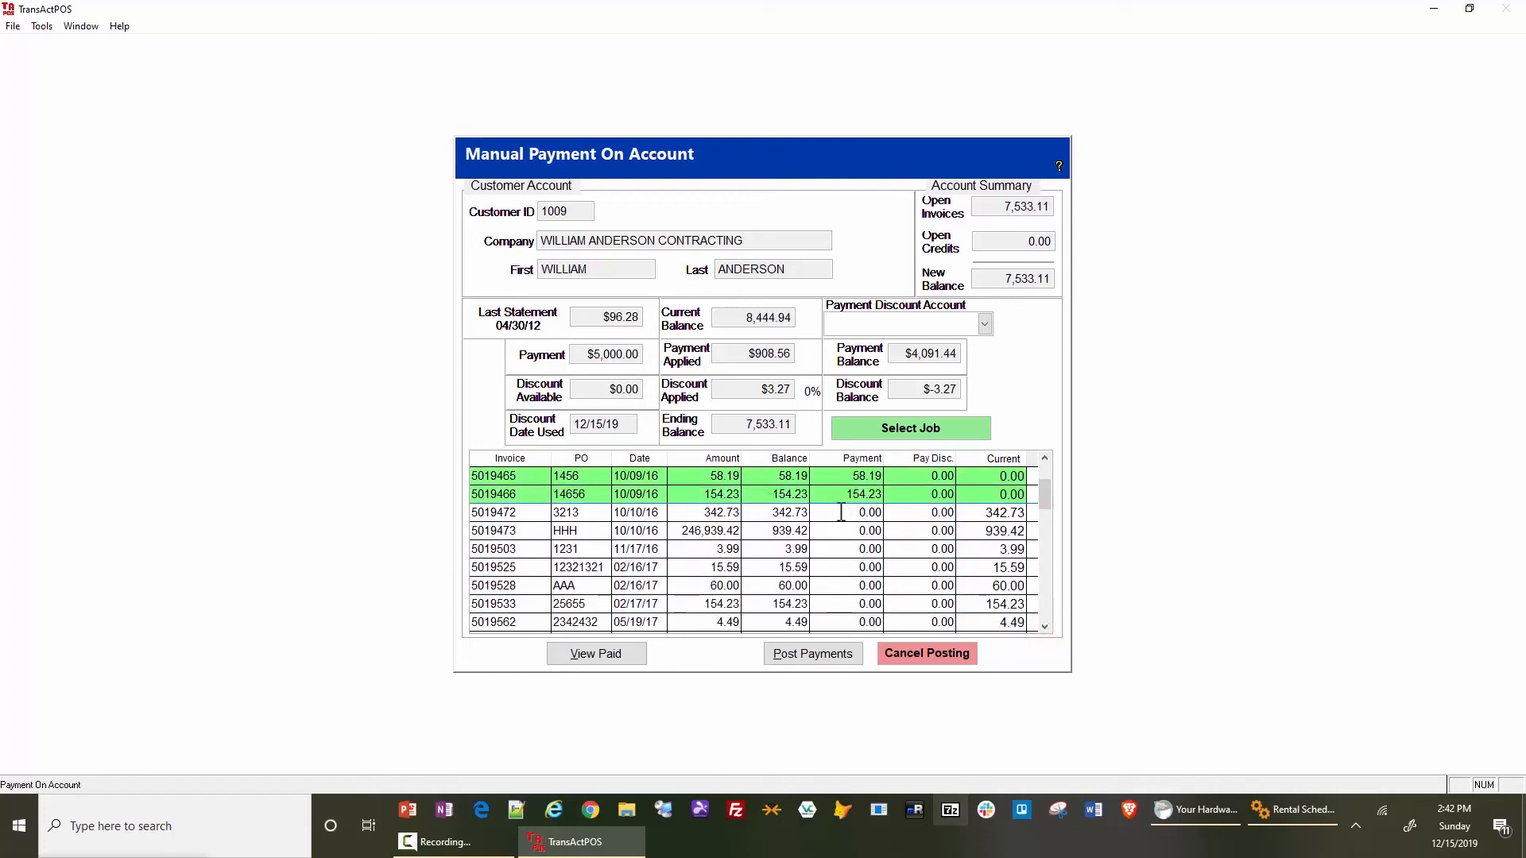
{"action": "double_click", "coordinate": [838, 531]}
{"action": "double_click", "coordinate": [836, 550]}
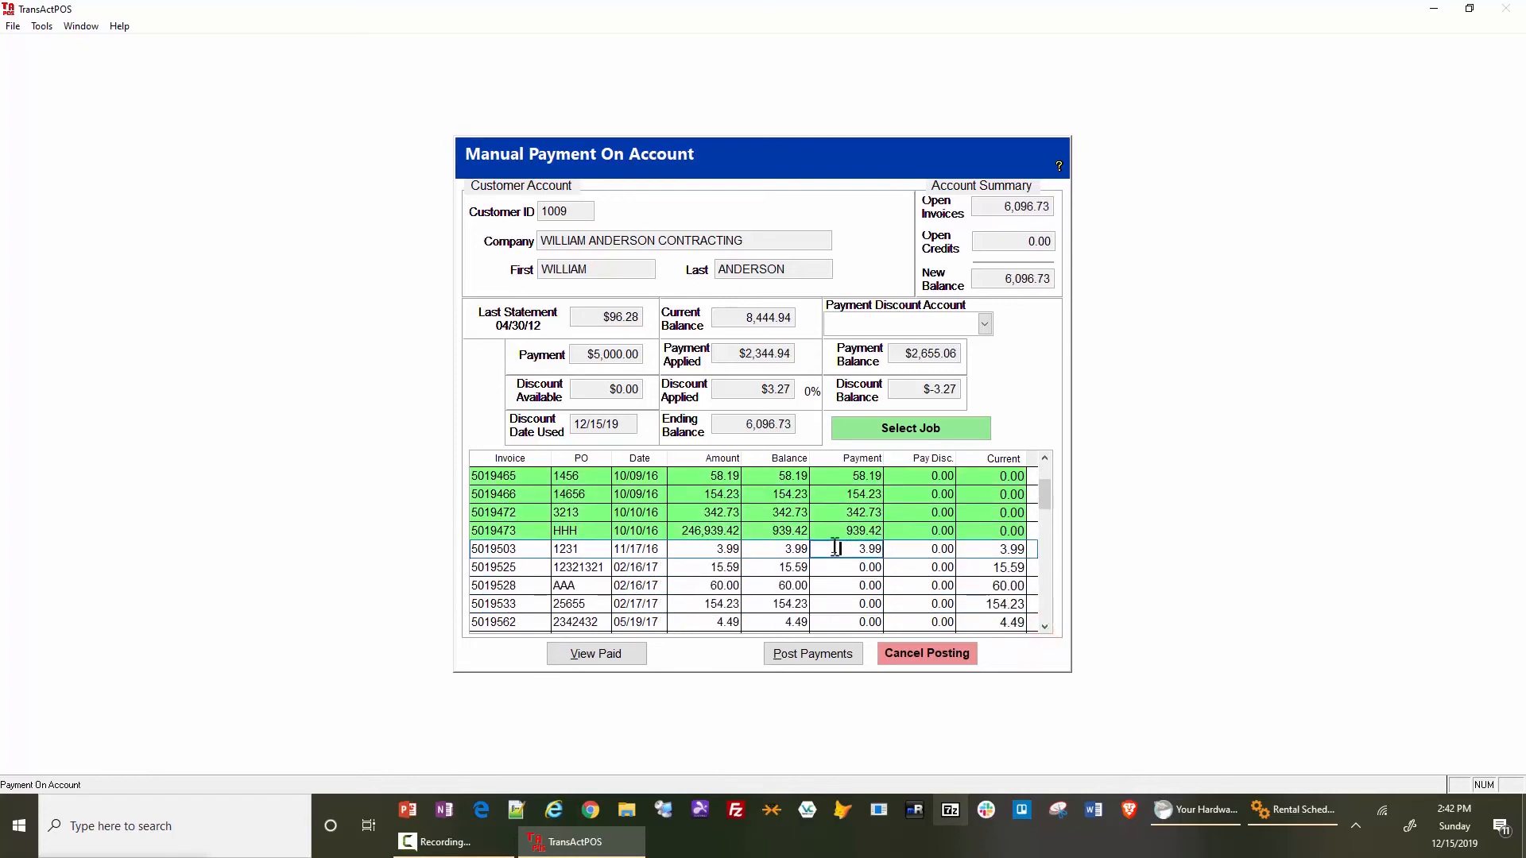
{"action": "double_click", "coordinate": [835, 566]}
{"action": "double_click", "coordinate": [838, 585]}
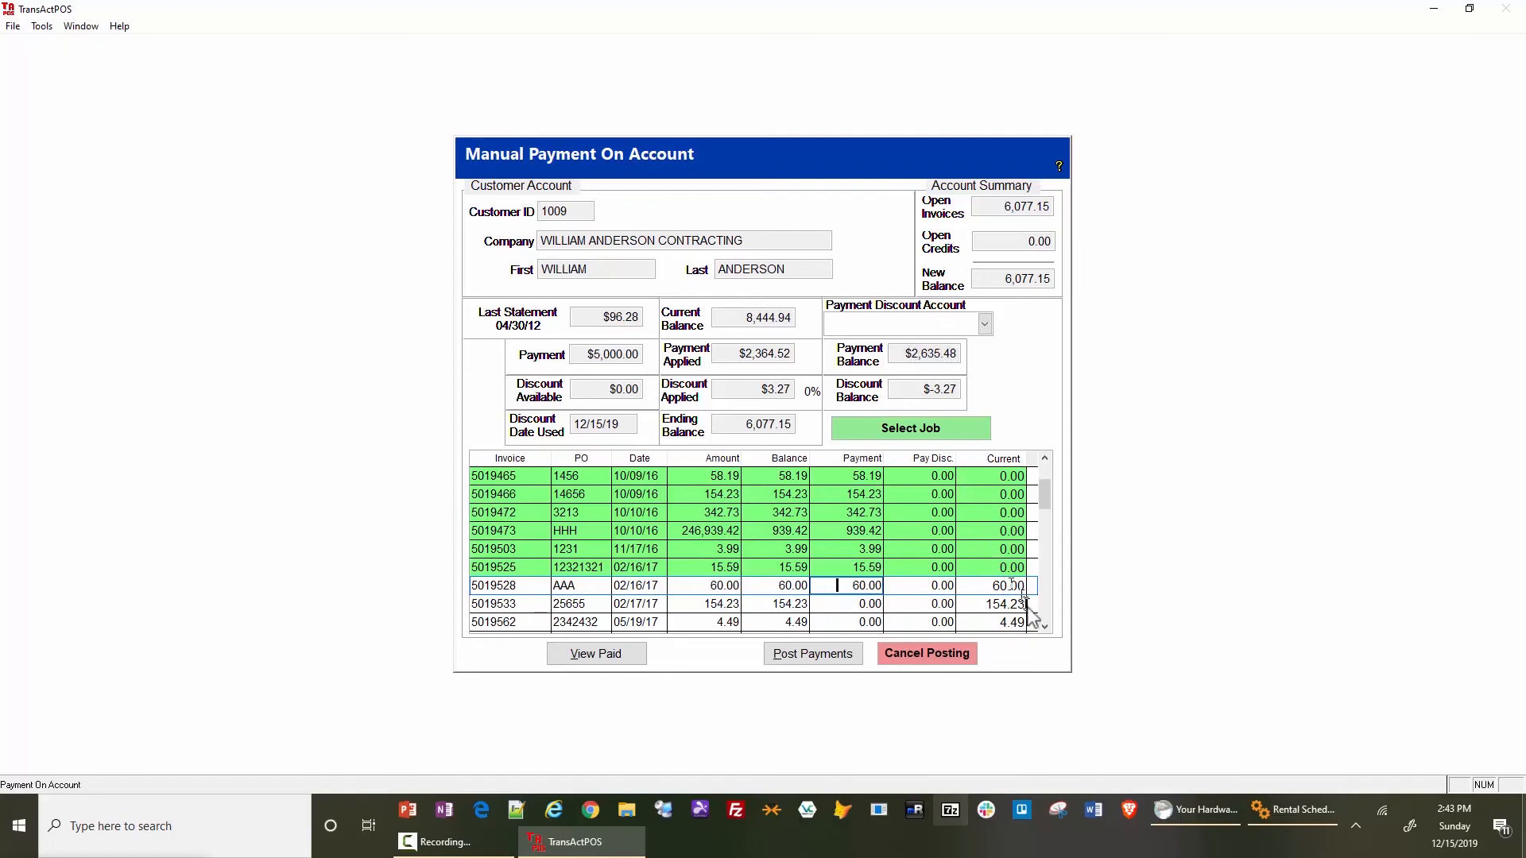
- Pay the invoices dated 02/17/17, 05/19/17 and the first one dated 05/20/17 in full with 154.23, 4.49 and 102.00
{"action": "left_click", "coordinate": [1044, 627]}
{"action": "left_click", "coordinate": [1043, 627]}
{"action": "left_click", "coordinate": [1044, 627]}
{"action": "left_click", "coordinate": [1044, 626]}
{"action": "left_click", "coordinate": [1044, 627]}
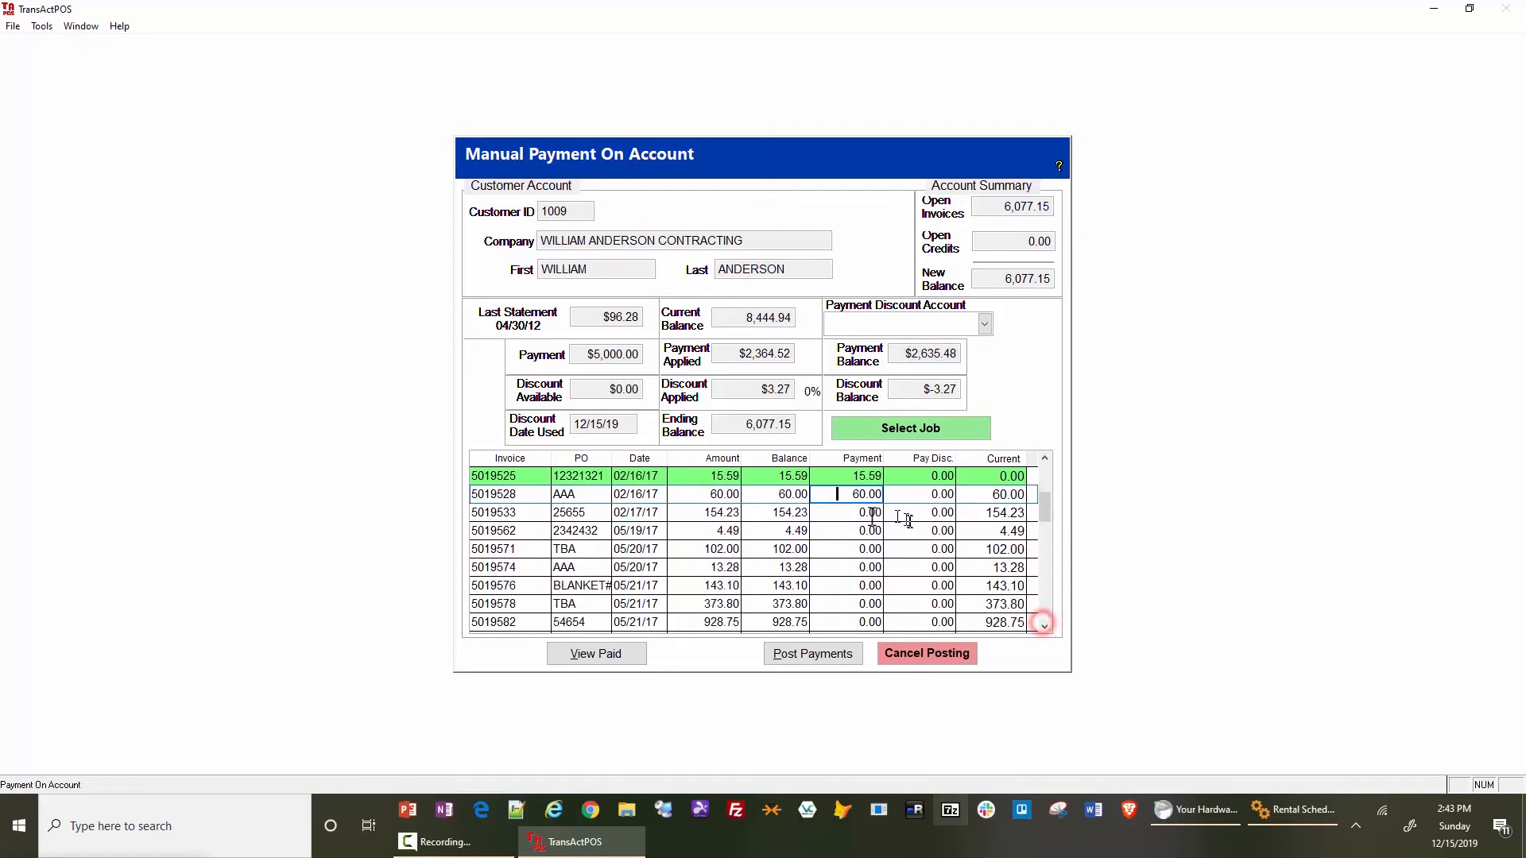
{"action": "left_click", "coordinate": [846, 513]}
{"action": "left_click", "coordinate": [843, 531]}
{"action": "left_click", "coordinate": [839, 549]}
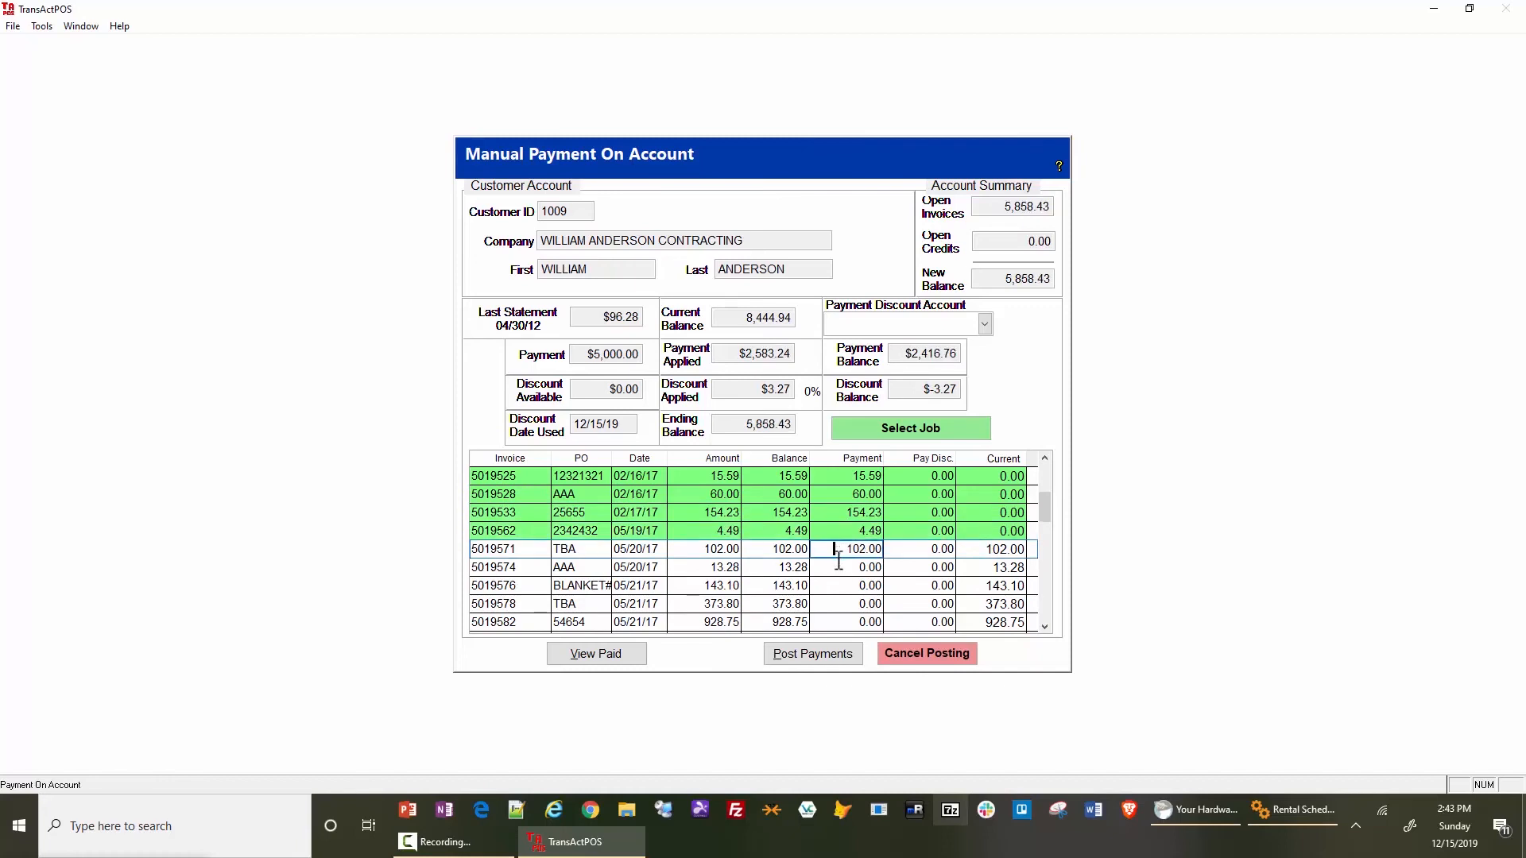
- Pay the second 05/20/17 invoice and the first three 05/21/17 invoices in full with 13.28, 143.10, 373.80 and 928.75
{"action": "left_click", "coordinate": [836, 568]}
{"action": "left_click", "coordinate": [833, 586]}
{"action": "left_click", "coordinate": [831, 604]}
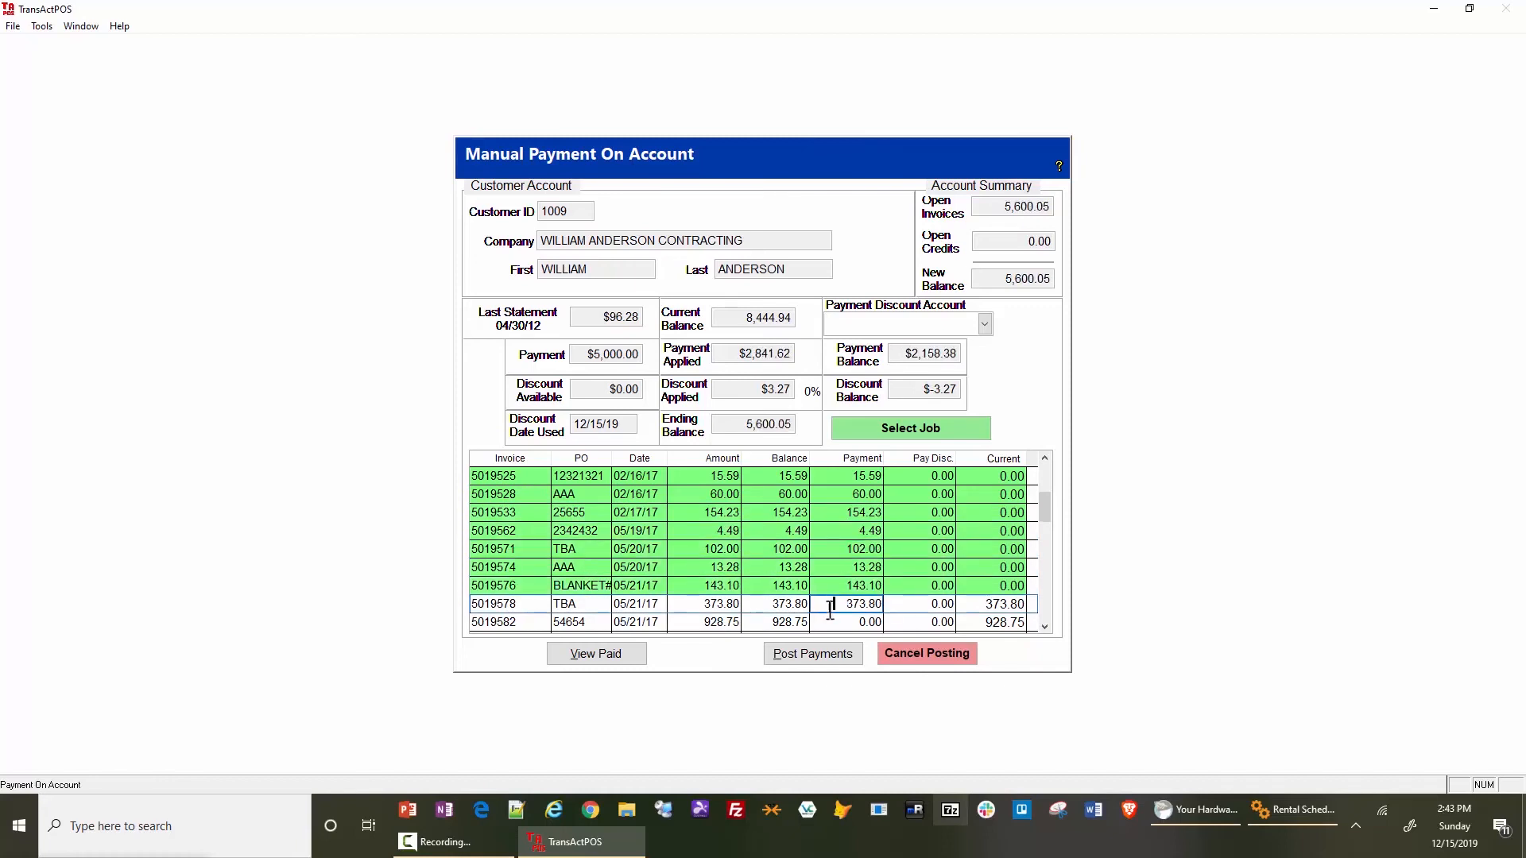
{"action": "left_click", "coordinate": [830, 622]}
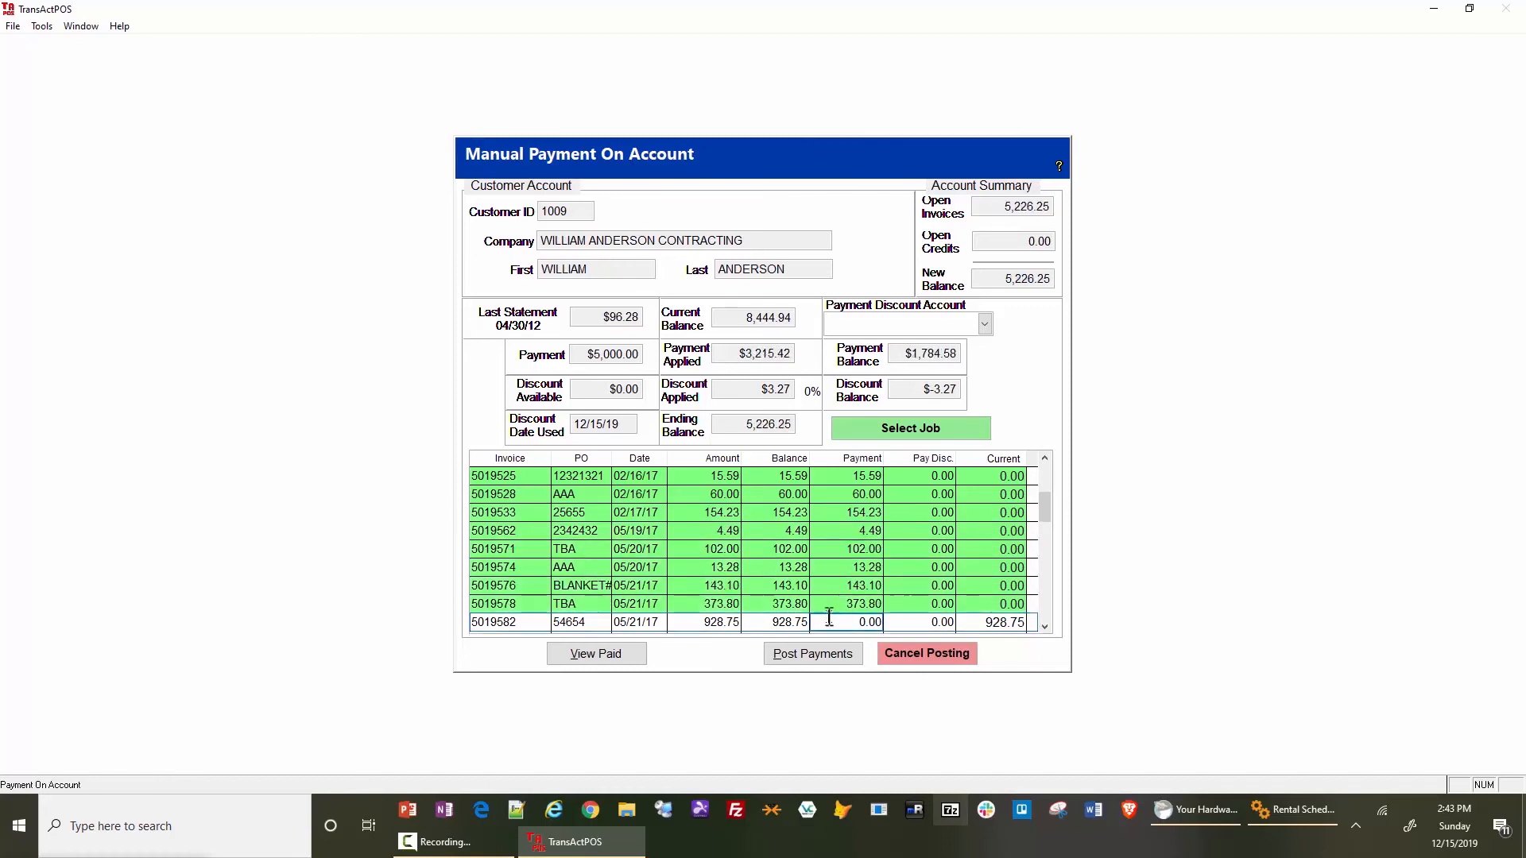
- Apply the remaining 855.83 as a partial payment to the 1,542.85 invoice dated 05/21/17
{"action": "left_click", "coordinate": [1046, 627]}
{"action": "left_click", "coordinate": [1046, 627]}
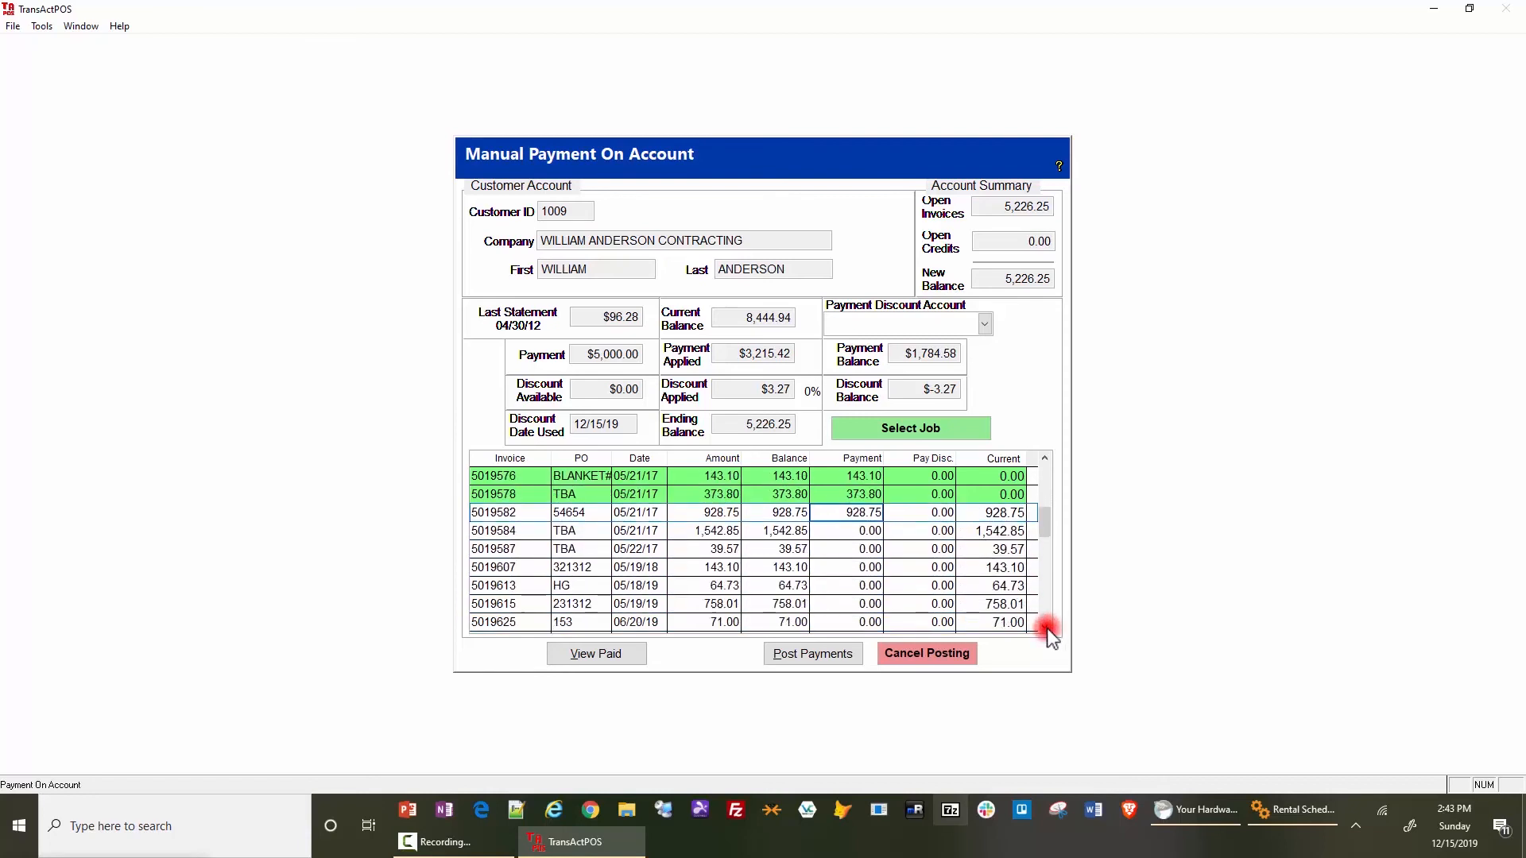
{"action": "left_click", "coordinate": [835, 530]}
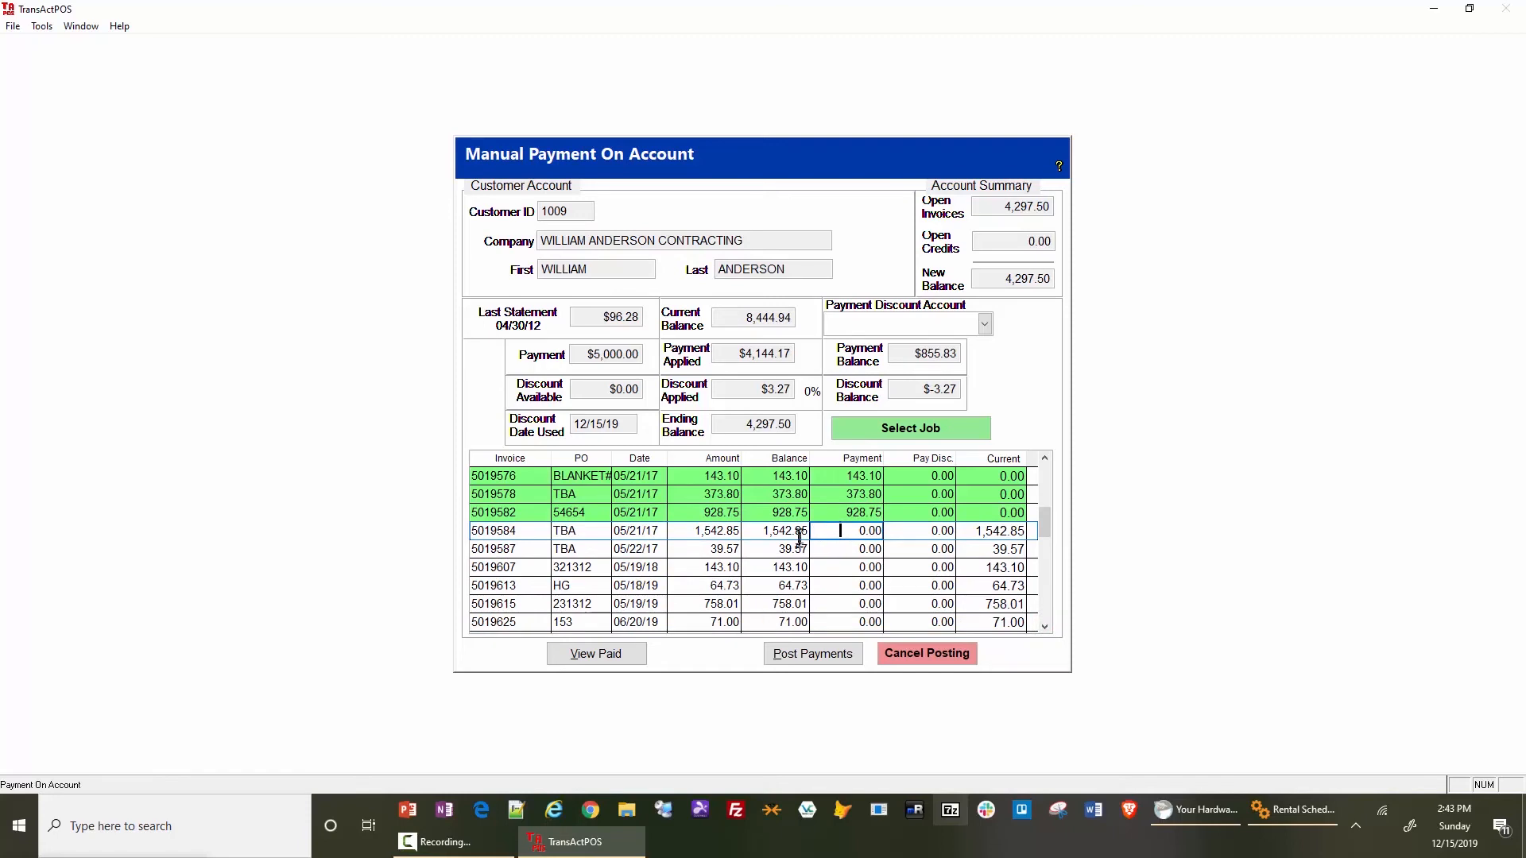
{"action": "left_click", "coordinate": [840, 534]}
{"action": "left_click", "coordinate": [841, 550]}
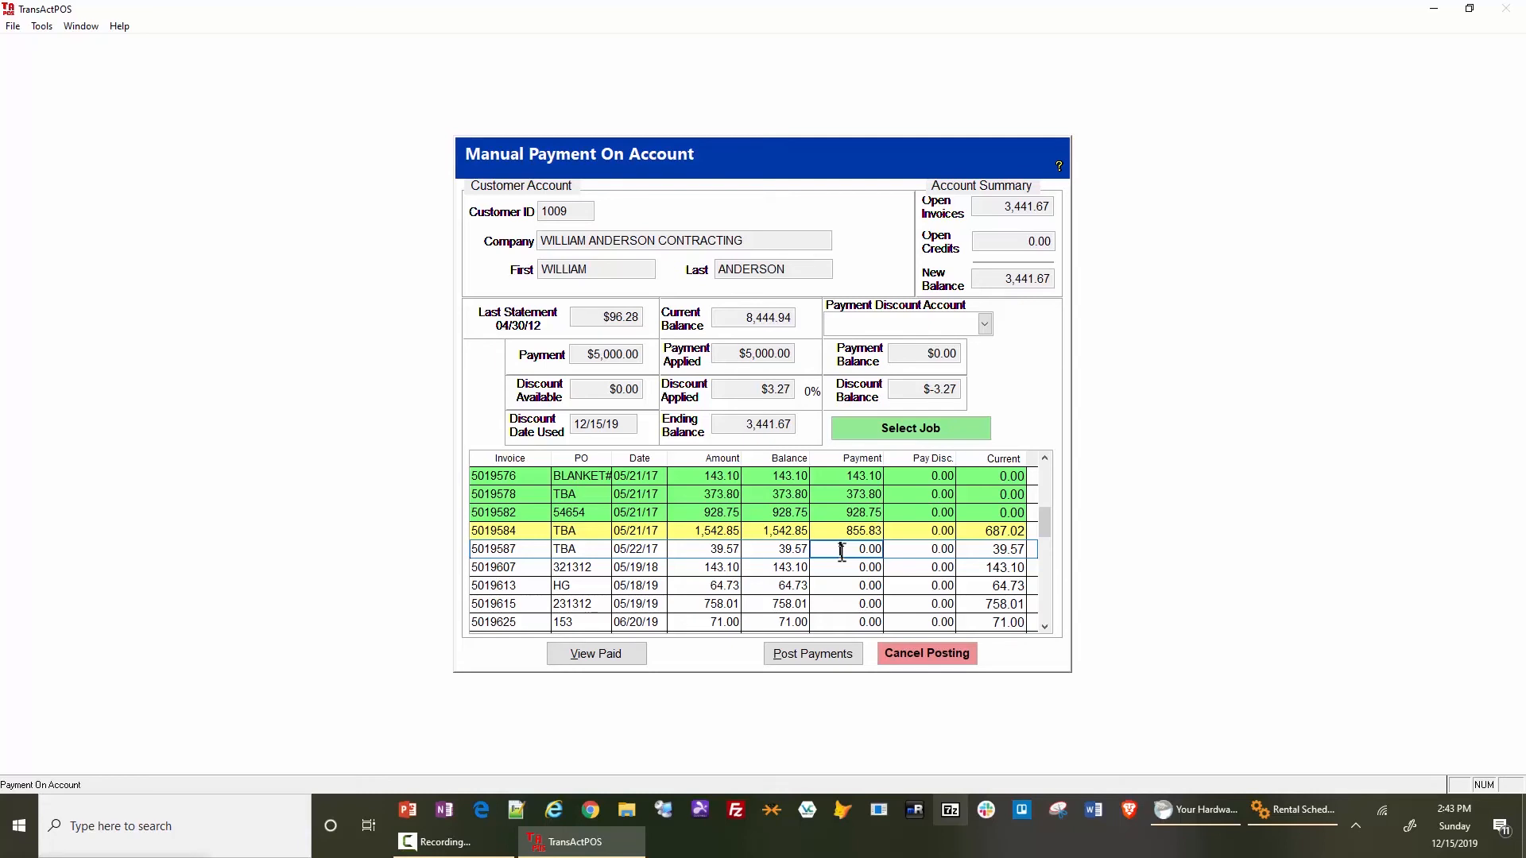
- Set the payment on the 373.80 invoice dated 05/21/17 to 0
{"action": "left_click", "coordinate": [844, 494]}
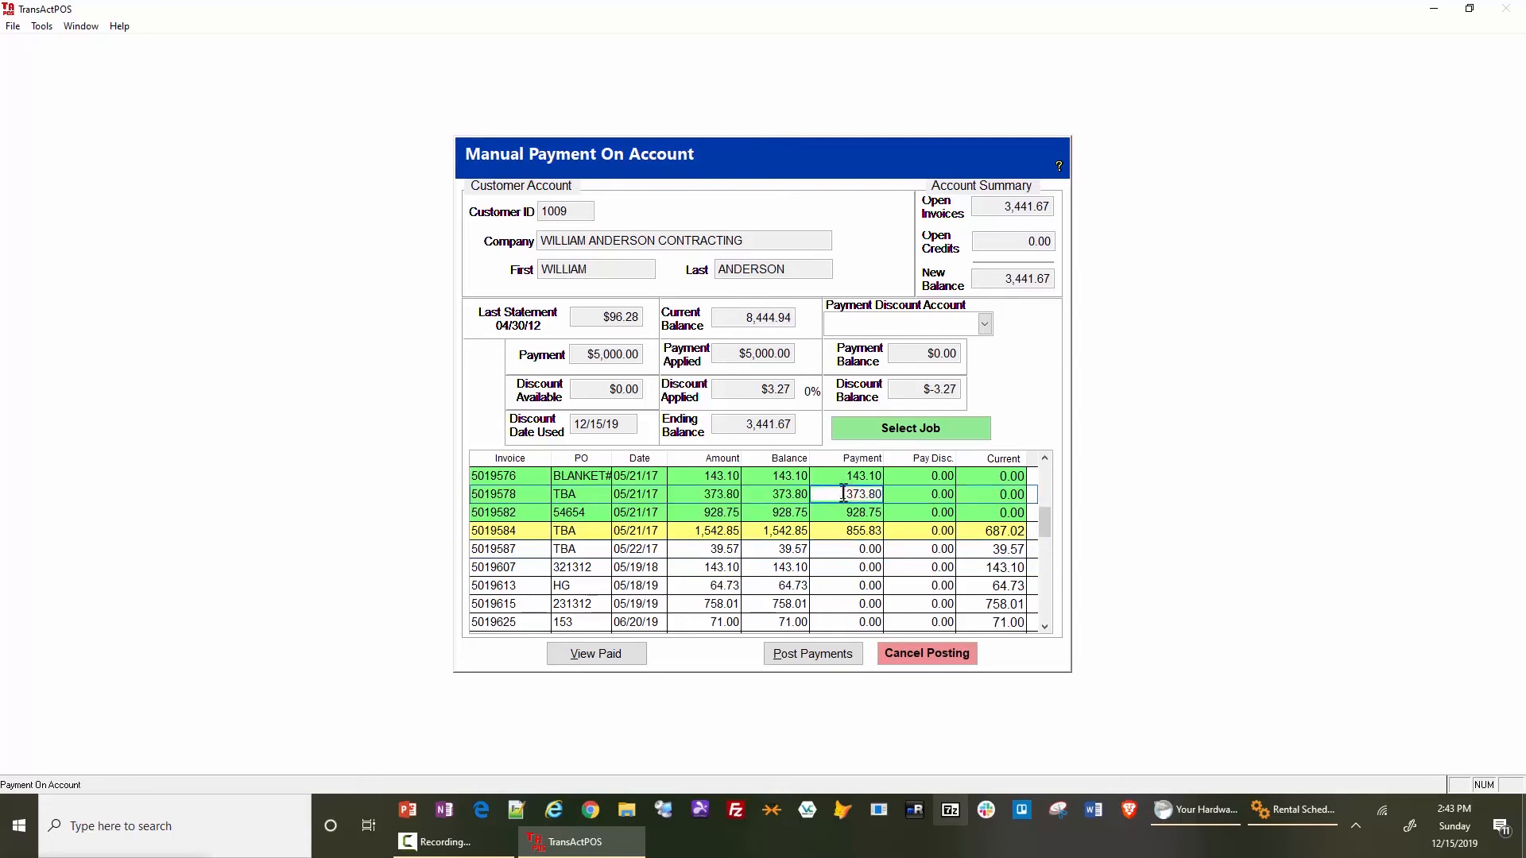
{"action": "type", "text": "0"}
{"action": "key", "text": "Tab"}
{"action": "key", "text": "Down"}
{"action": "key", "text": "Left"}
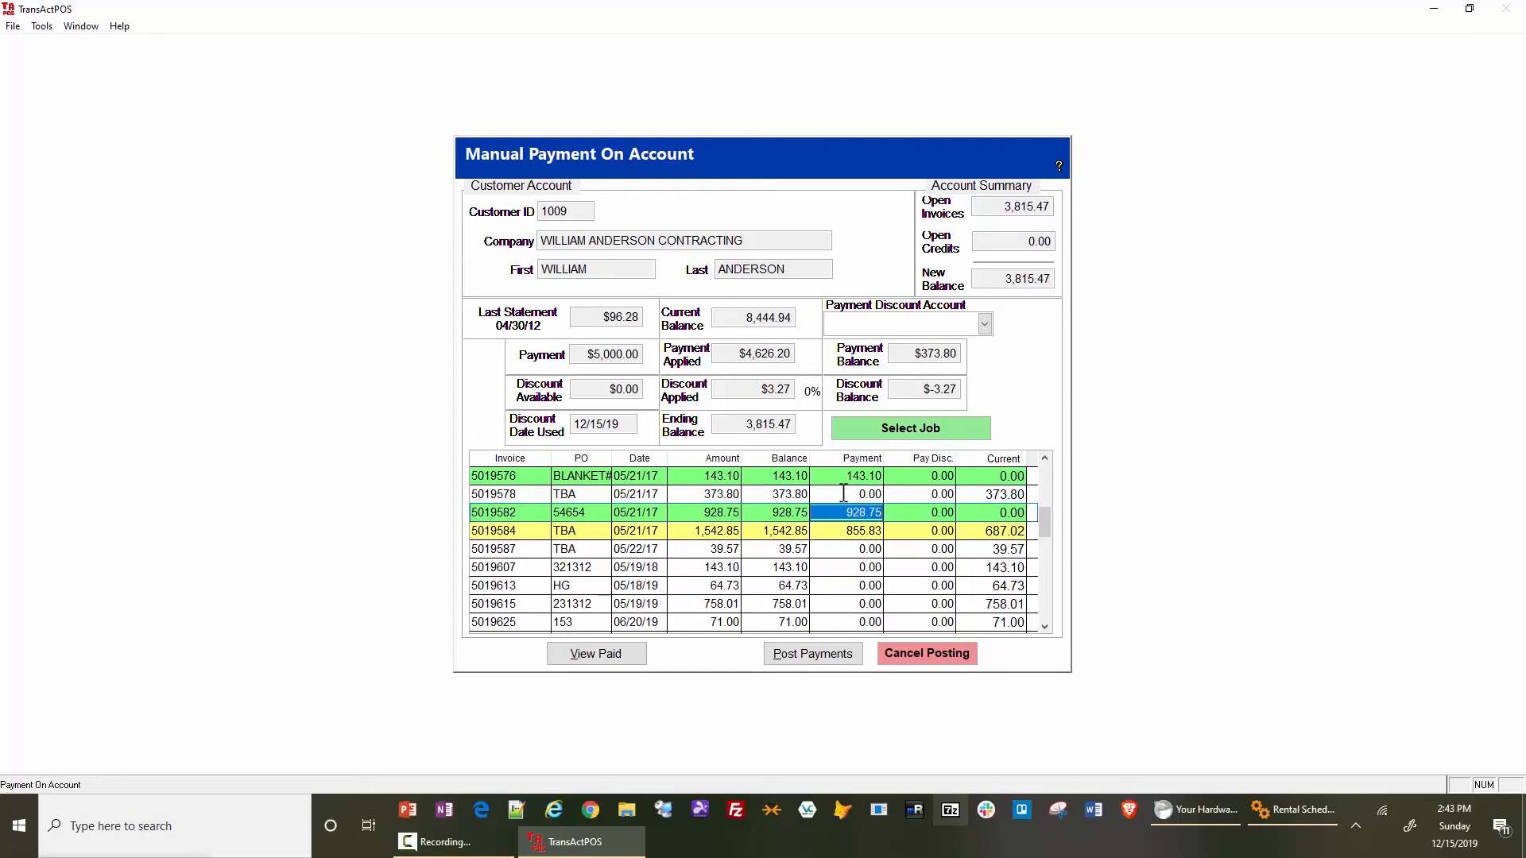
{"action": "key", "text": "Up"}
{"action": "key", "text": "Down"}
{"action": "key", "text": "Down"}
{"action": "key", "text": "Down"}
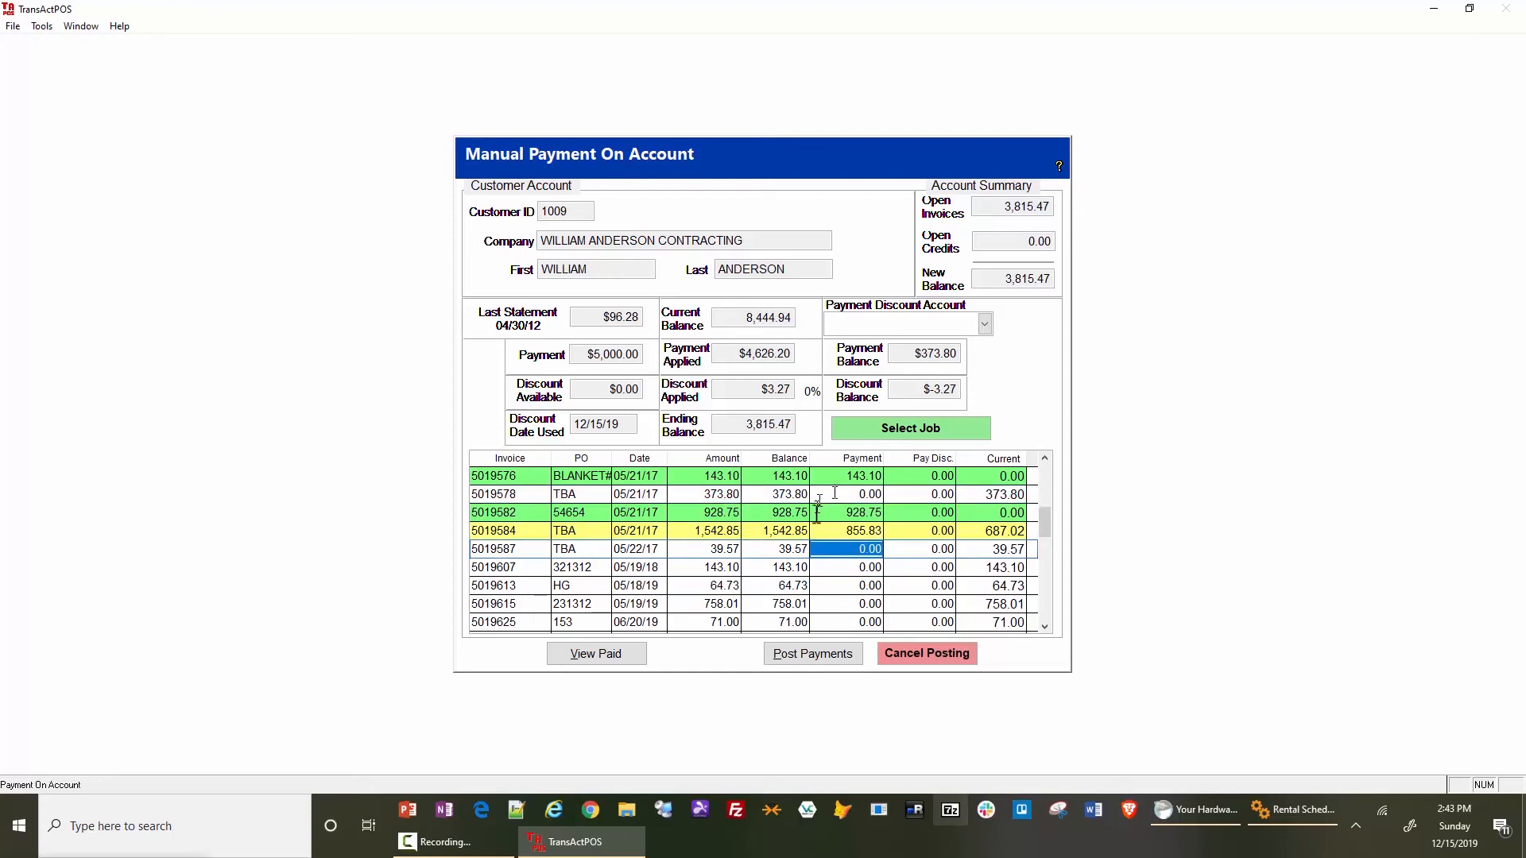
- Pay the 39.57, 143.10 and 64.73 invoices following the 1,542.85 one in full, and apply the remaining 126.40 to the 758.01 invoice
{"action": "left_click", "coordinate": [825, 531]}
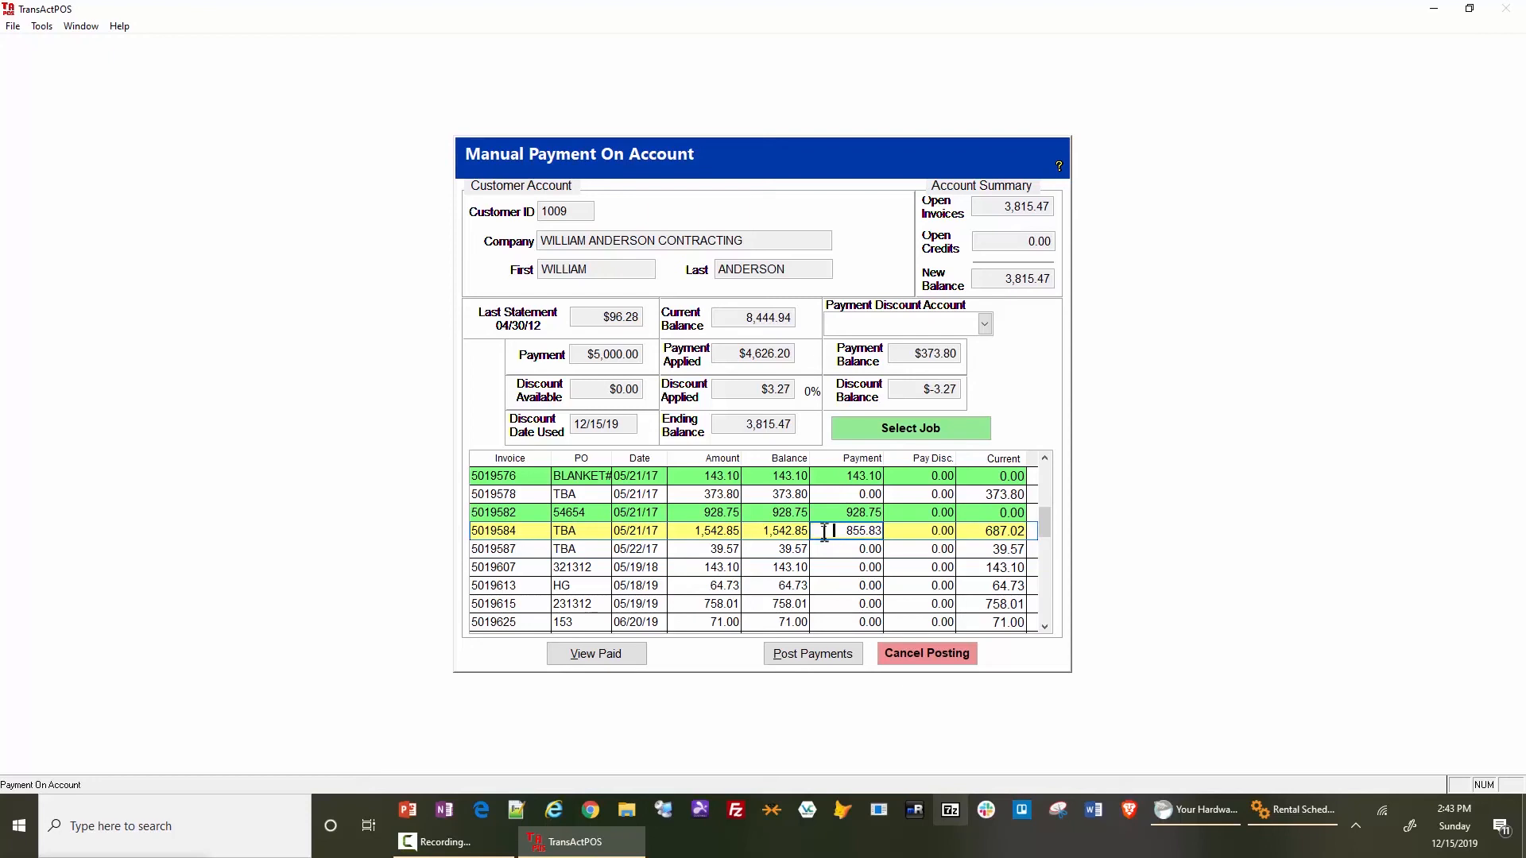
{"action": "left_click", "coordinate": [829, 550]}
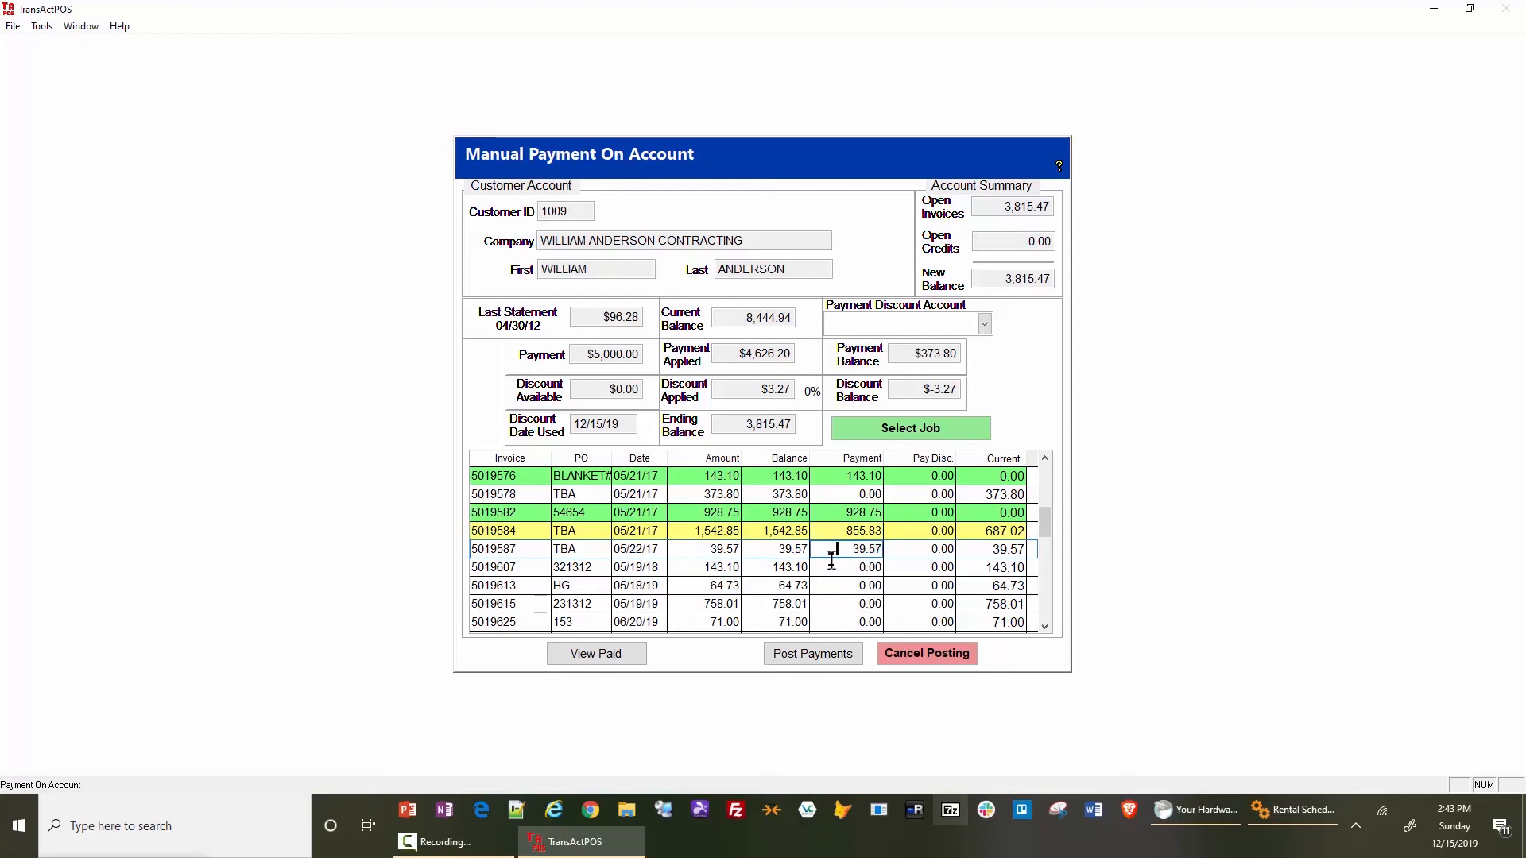
{"action": "left_click", "coordinate": [829, 566]}
{"action": "left_click", "coordinate": [828, 587]}
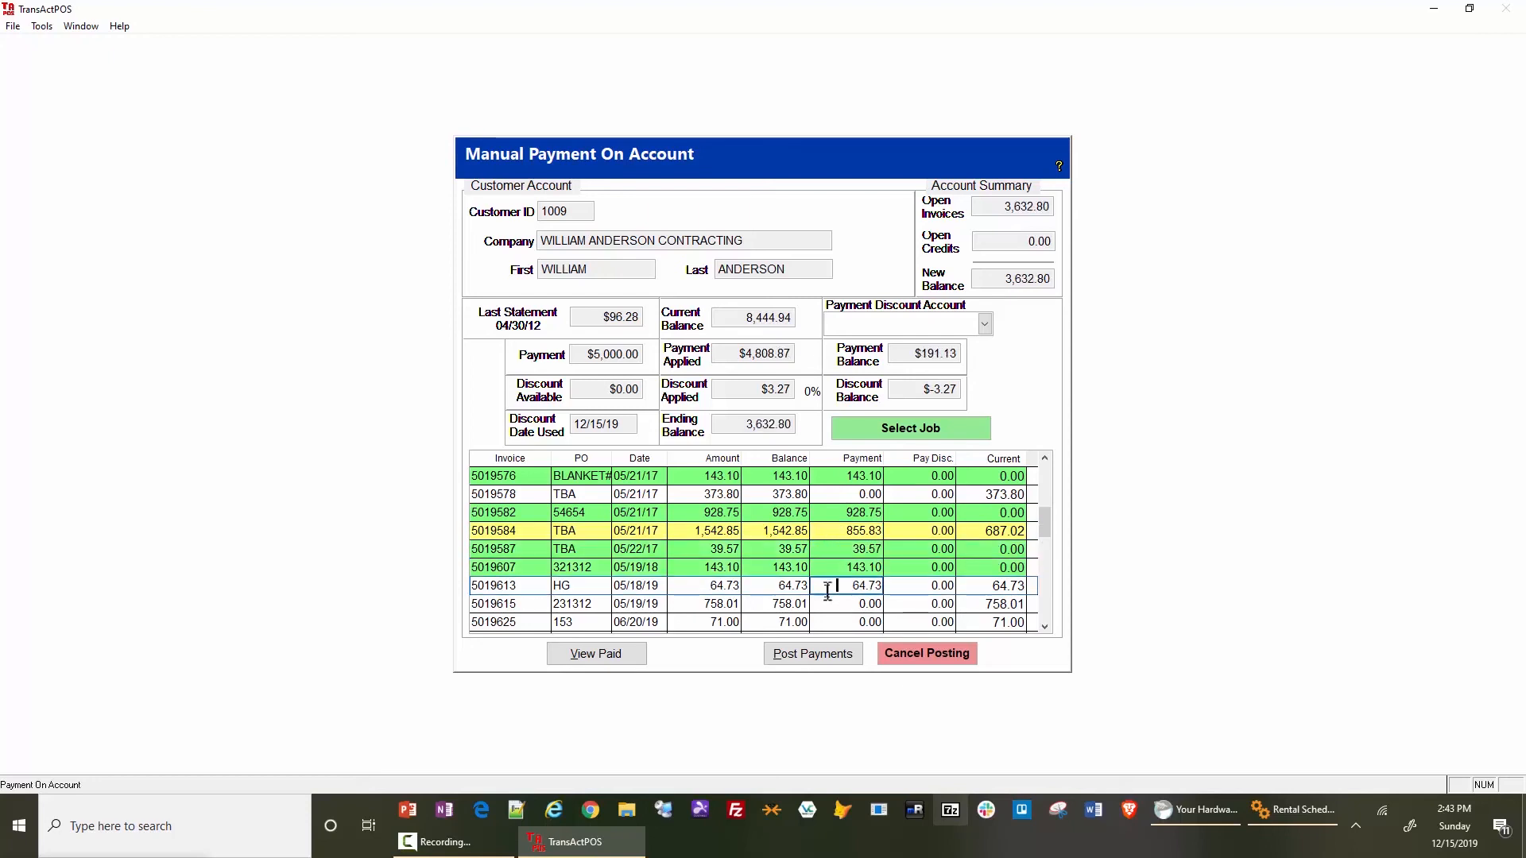
{"action": "left_click", "coordinate": [827, 604]}
{"action": "left_click", "coordinate": [827, 620]}
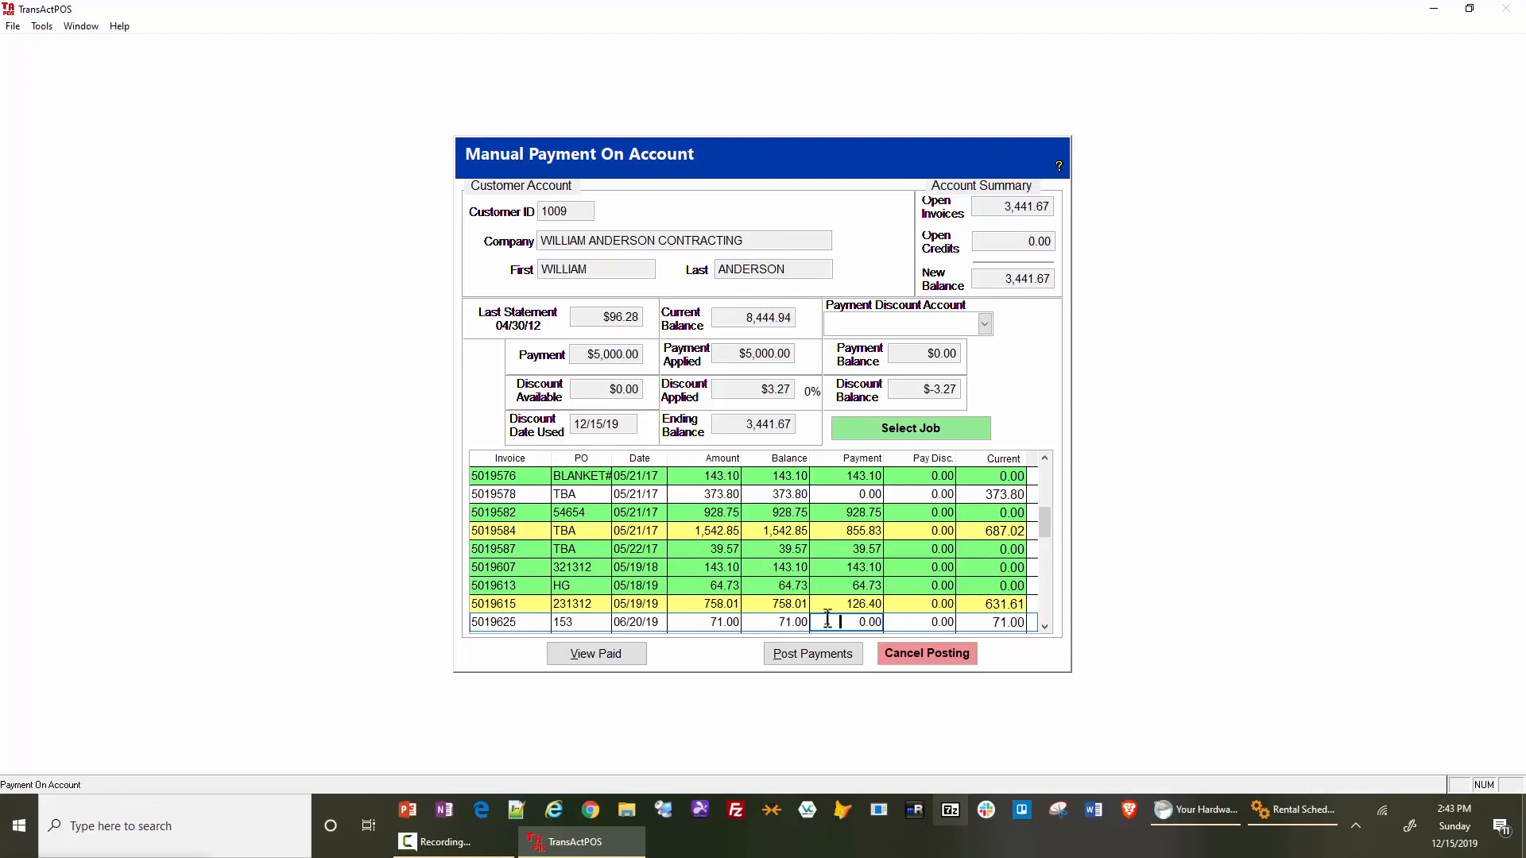
- Show only the invoices with applied payments to review them, and restore the full invoice list
{"action": "left_click", "coordinate": [608, 656]}
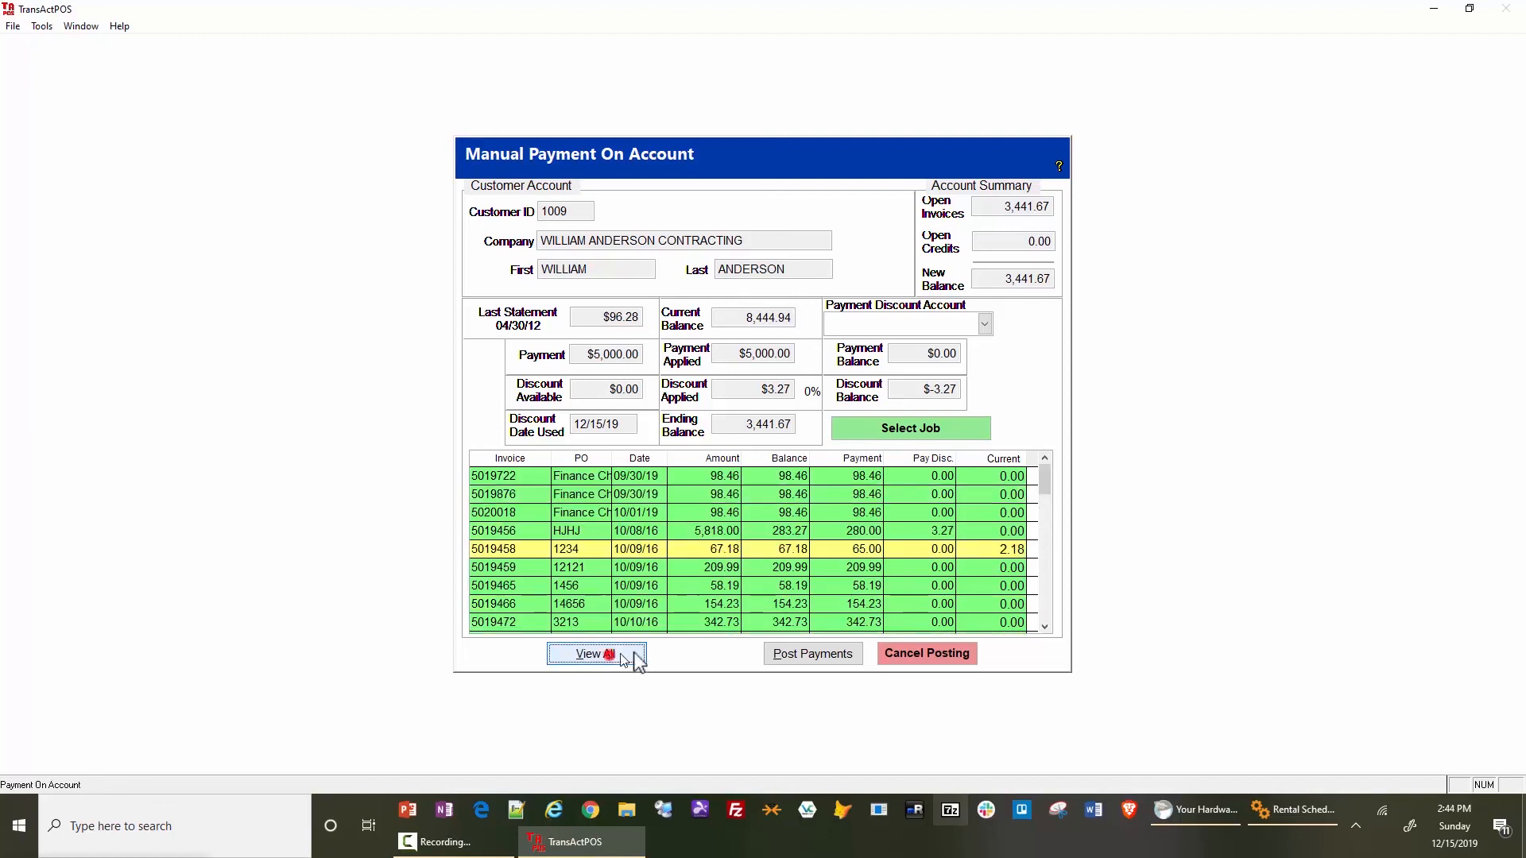
{"action": "mouse_move", "coordinate": [1044, 481]}
{"action": "left_mouse_down"}
{"action": "mouse_move", "coordinate": [1050, 613]}
{"action": "mouse_move", "coordinate": [1046, 471]}
{"action": "left_mouse_up"}
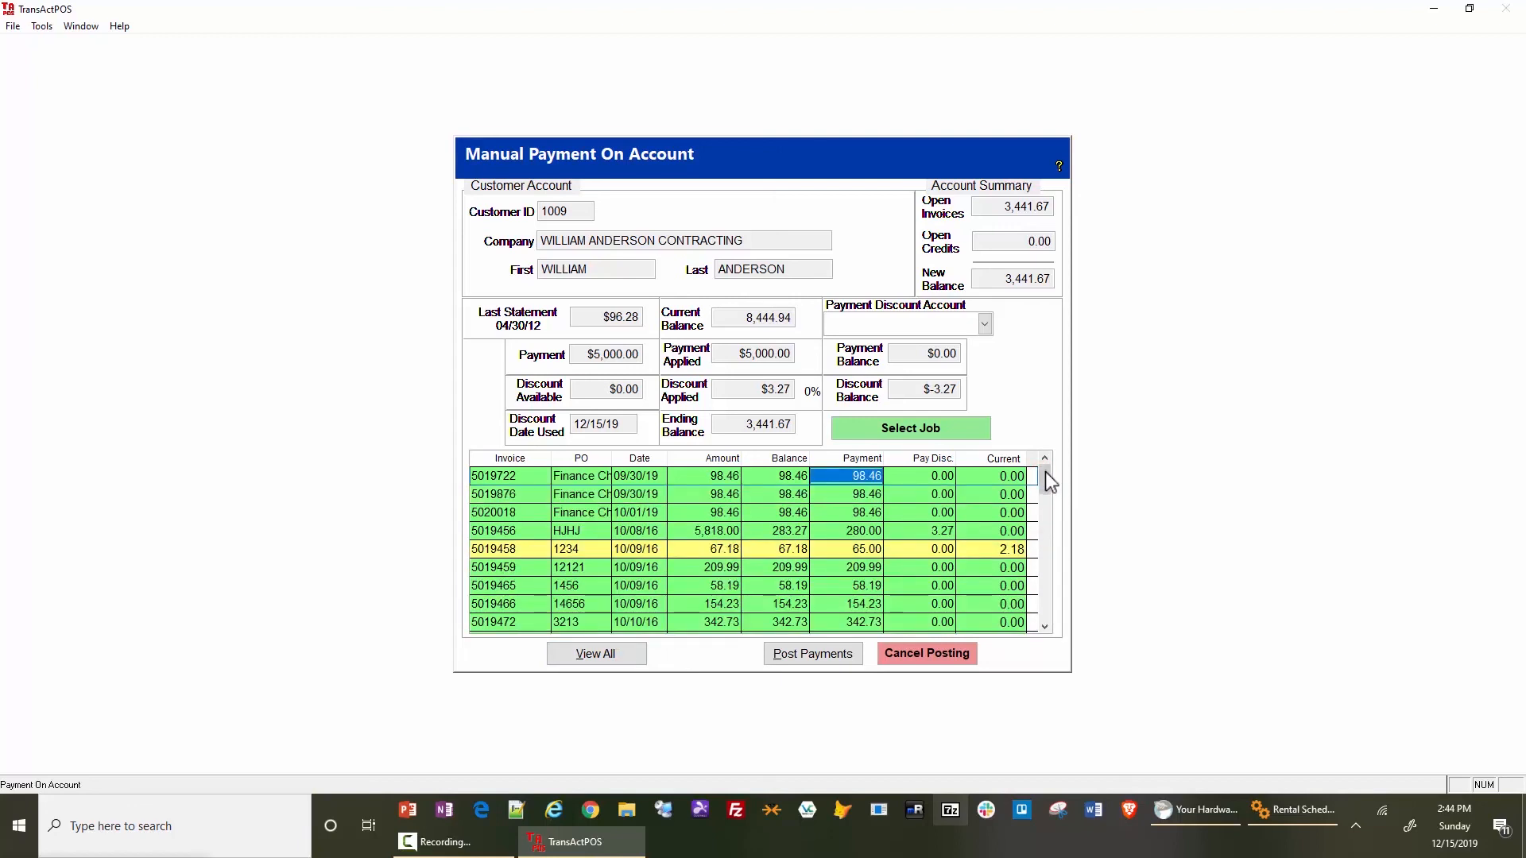
{"action": "left_click", "coordinate": [615, 654]}
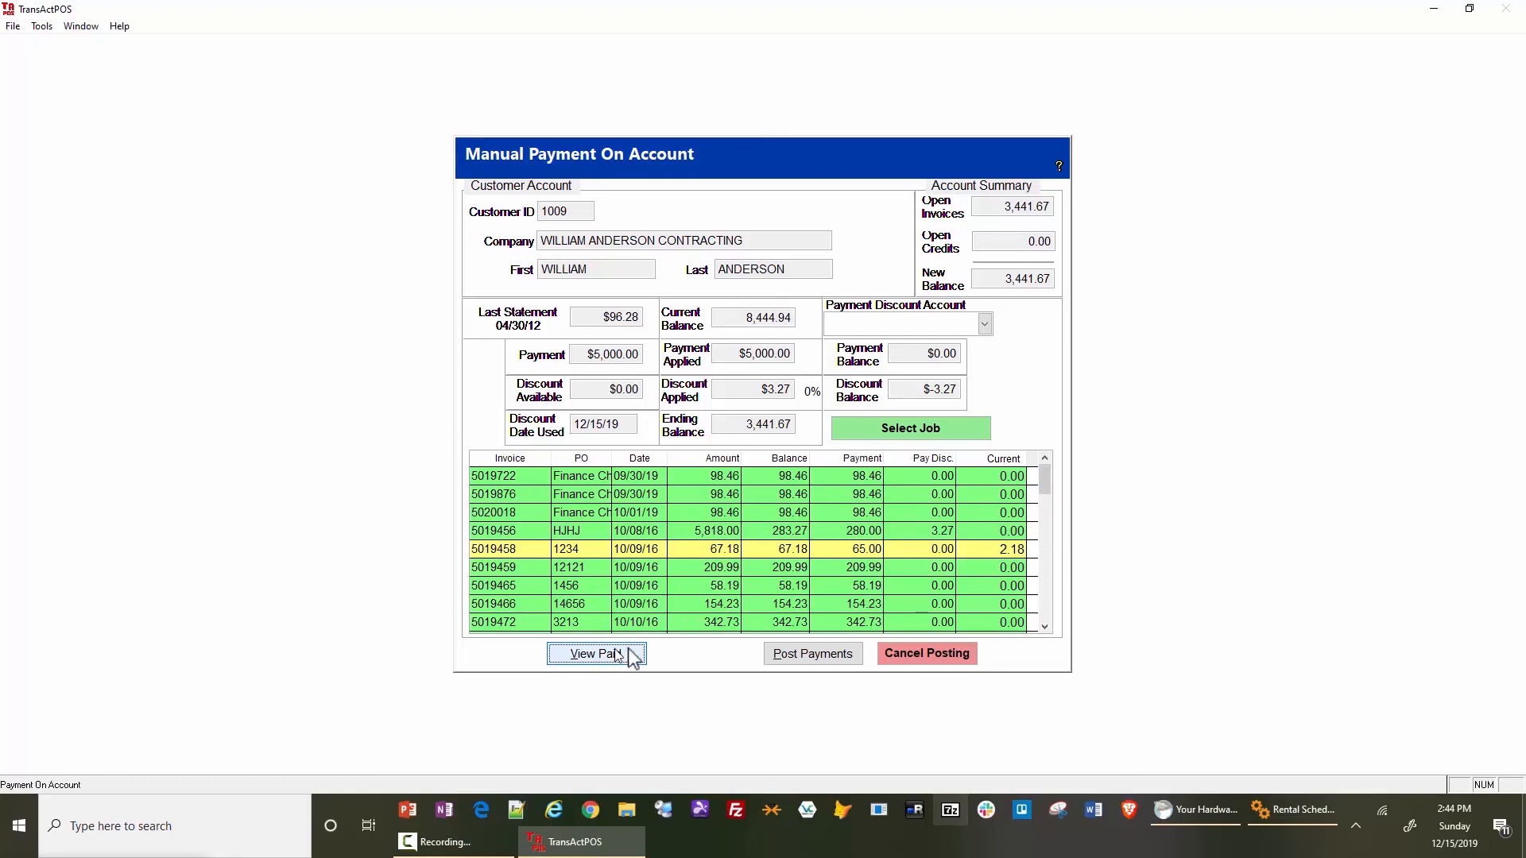
{"action": "left_click", "coordinate": [617, 654]}
{"action": "left_click", "coordinate": [1044, 459]}
{"action": "left_click", "coordinate": [1043, 459]}
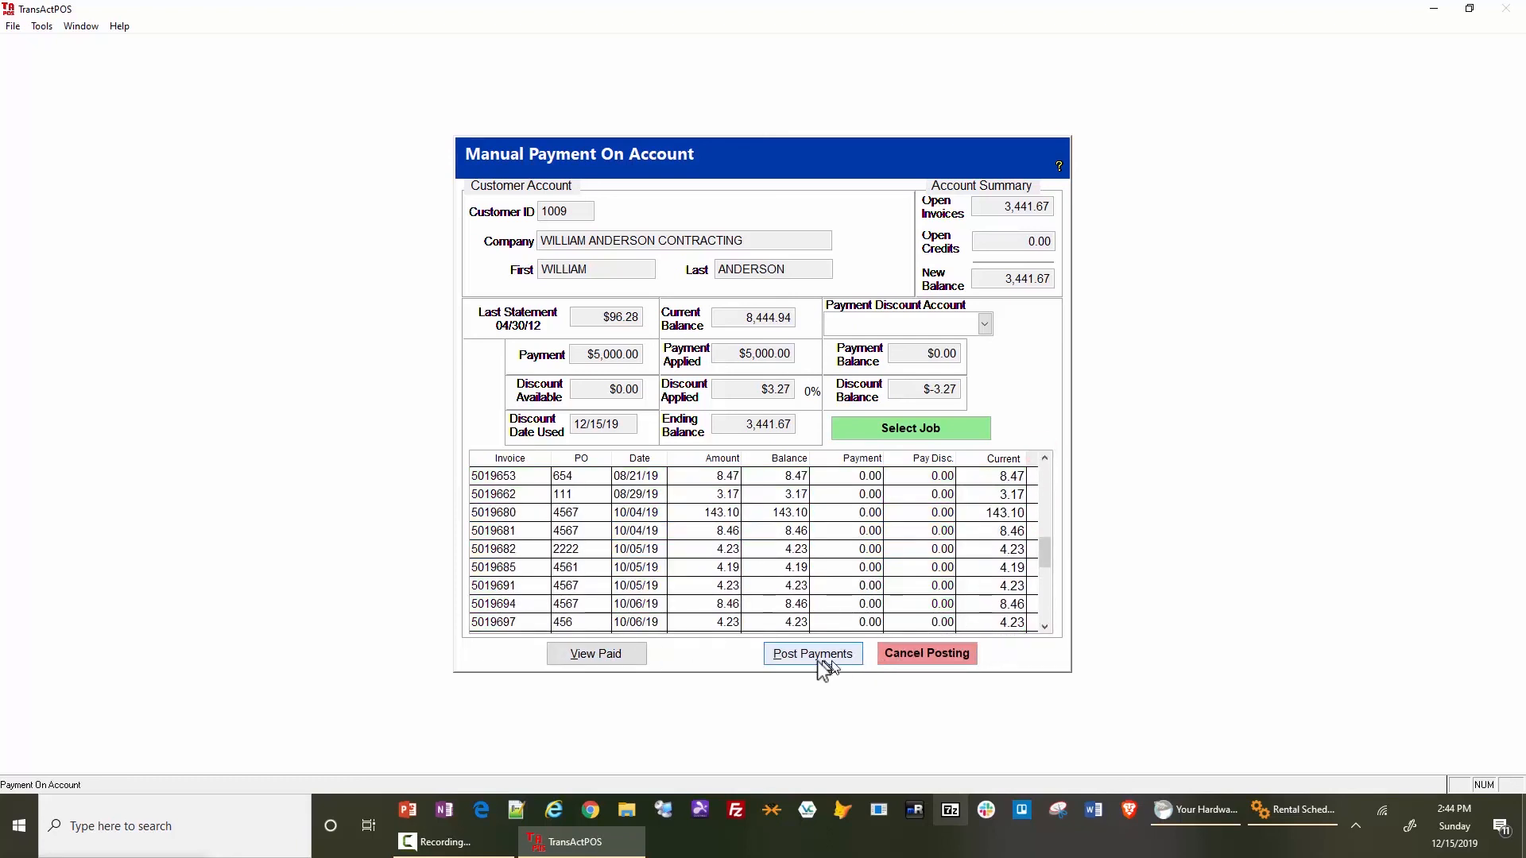
- Post the applied payments with a printed receipt, and view the account payment receipt in OneNote before returning to TransActPOS
{"action": "left_click", "coordinate": [794, 658]}
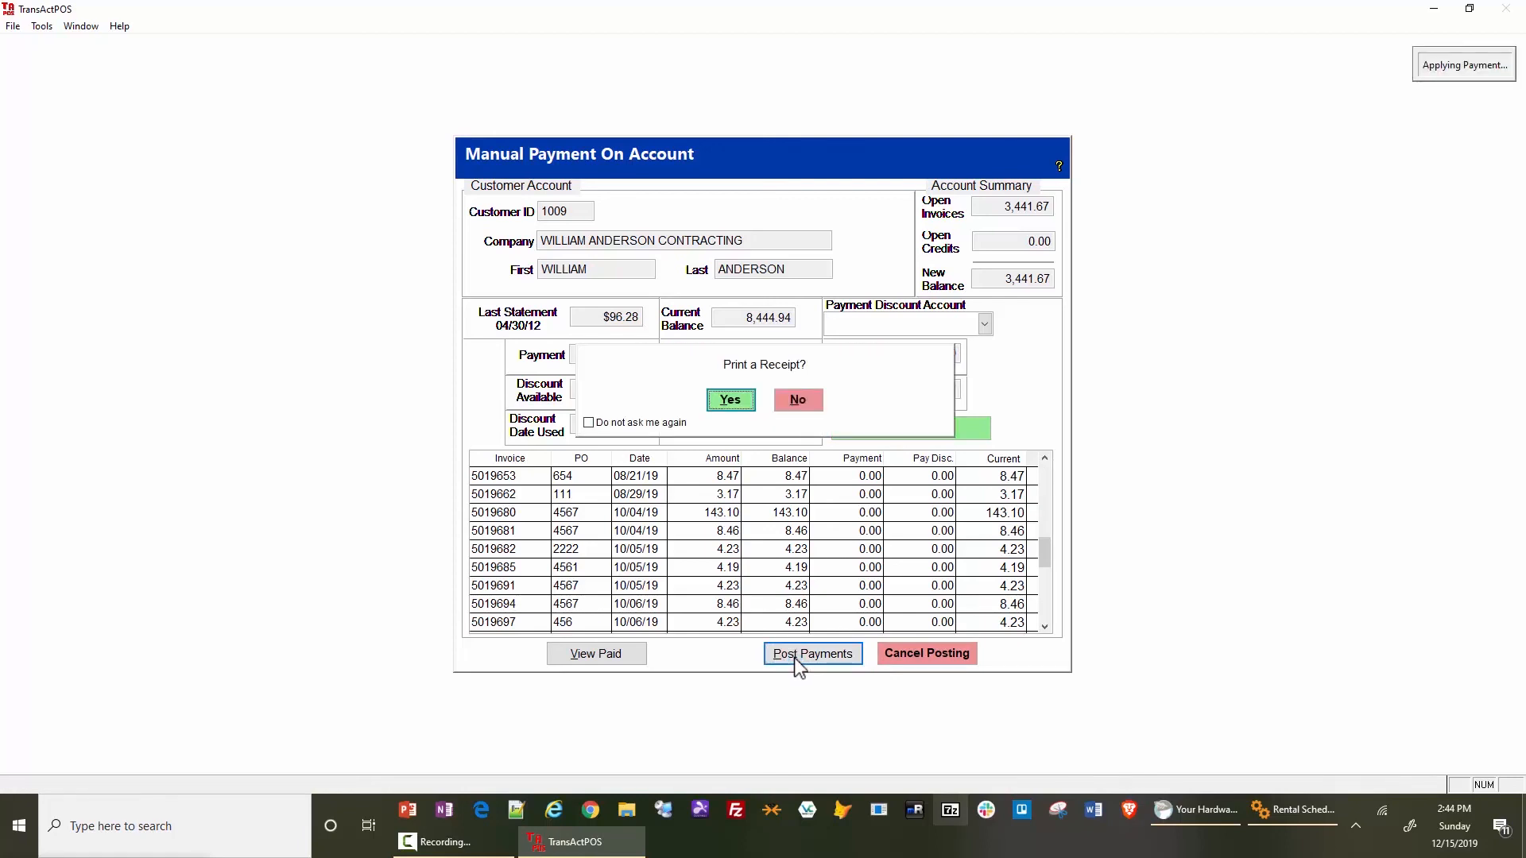
{"action": "left_click", "coordinate": [739, 399]}
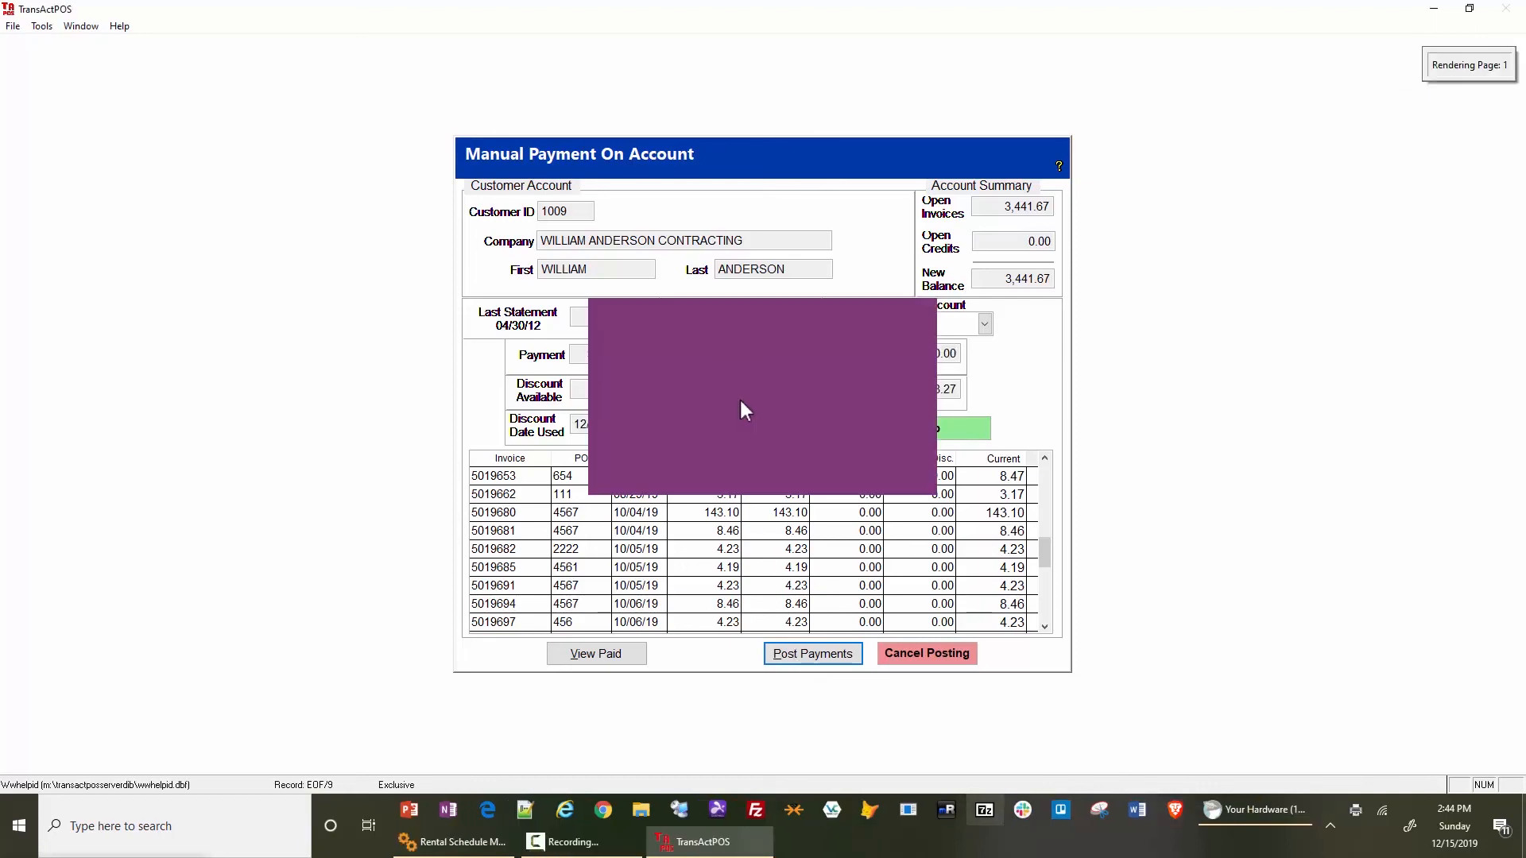
{"action": "left_click_drag", "start_coordinate": [1123, 697], "coordinate": [948, 685]}
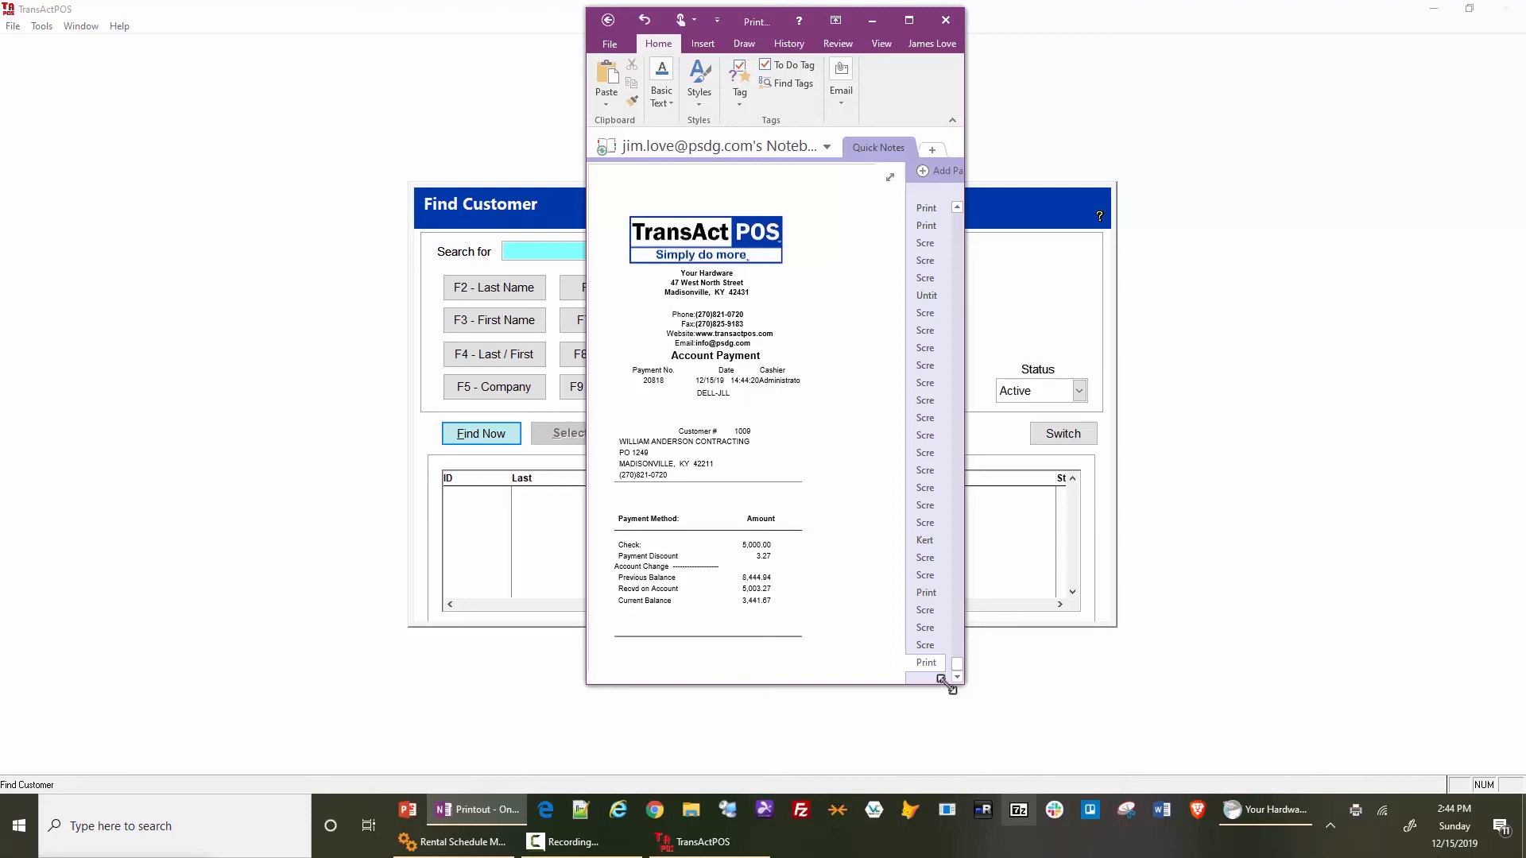
{"action": "left_click", "coordinate": [1127, 567]}
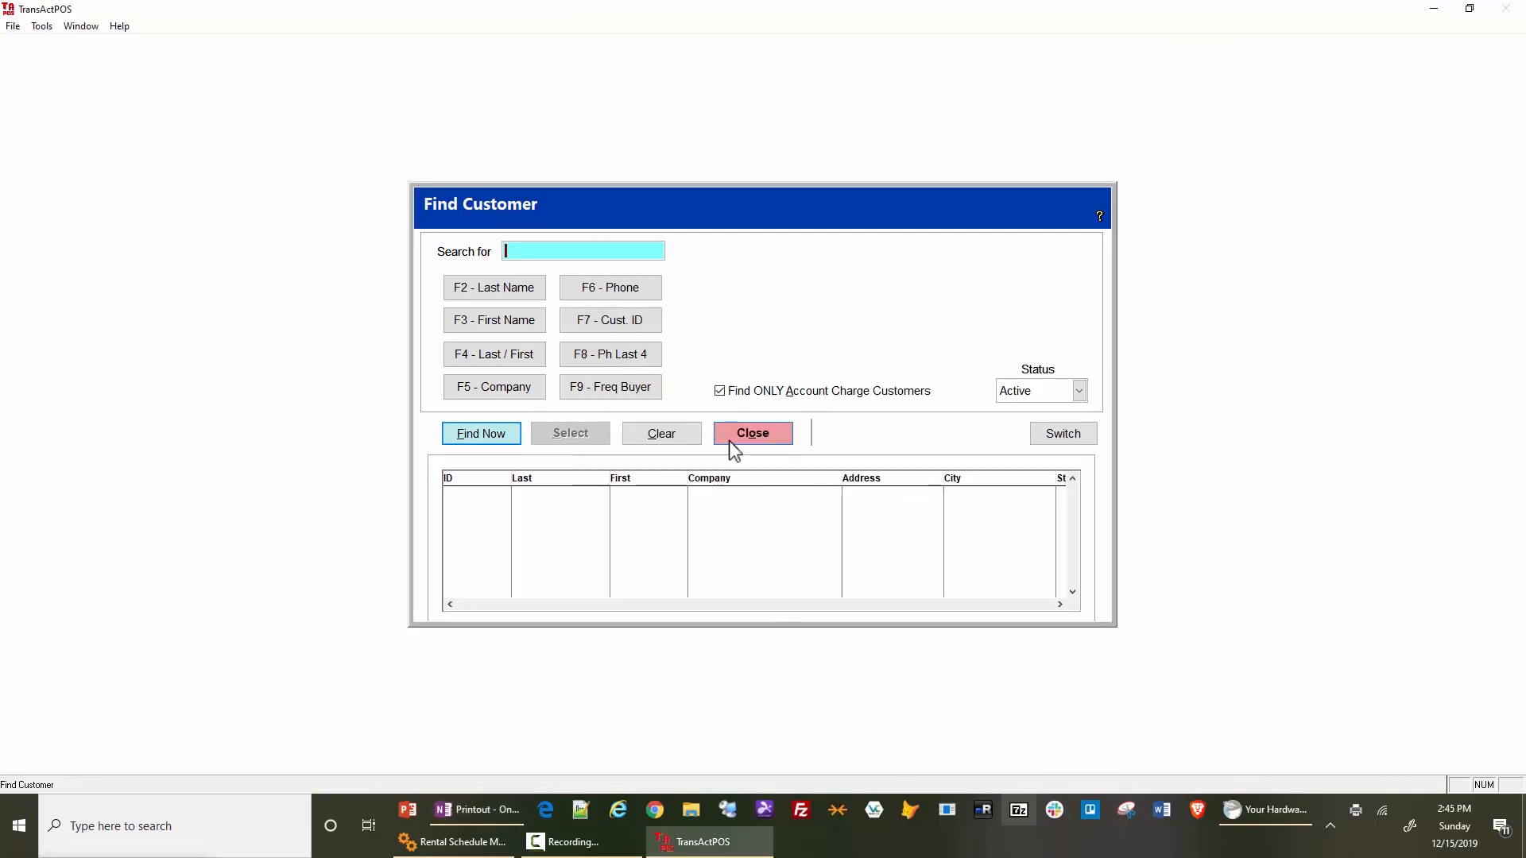